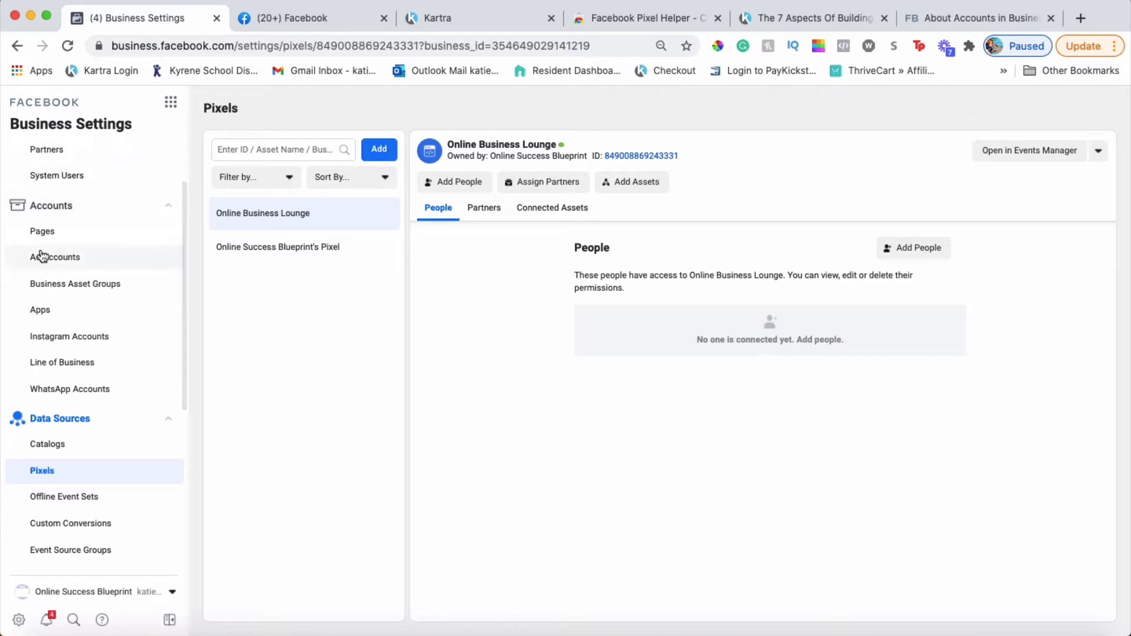
# Create a new ad account named OSB Ad Account #2 for use by My business (Online Success Blueprint).
pyautogui.click(170, 102)
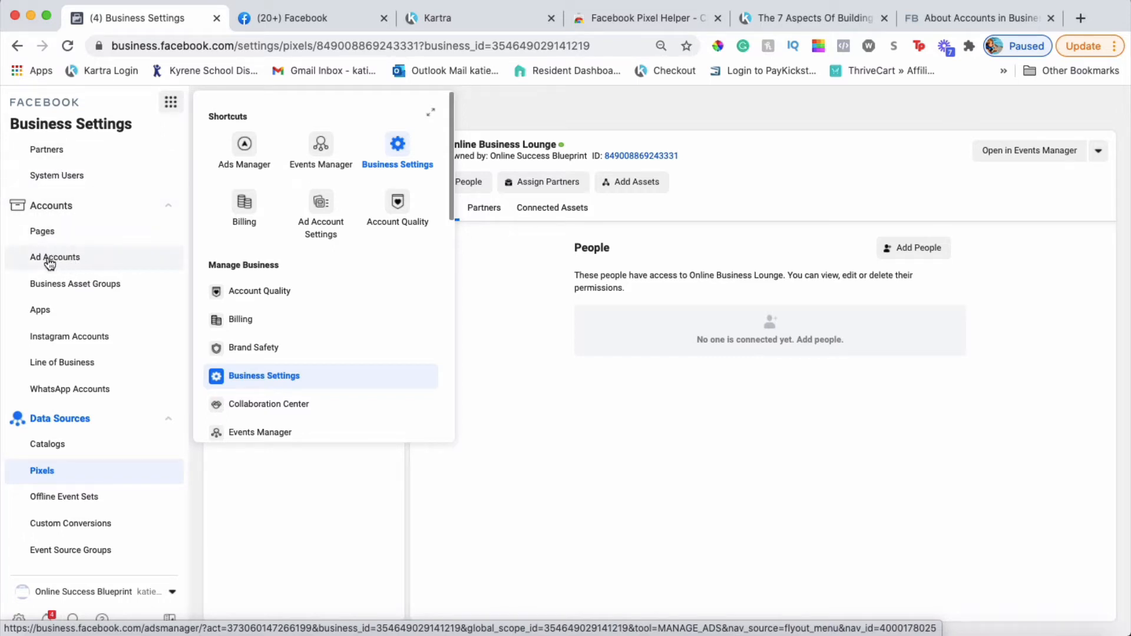
pyautogui.click(77, 259)
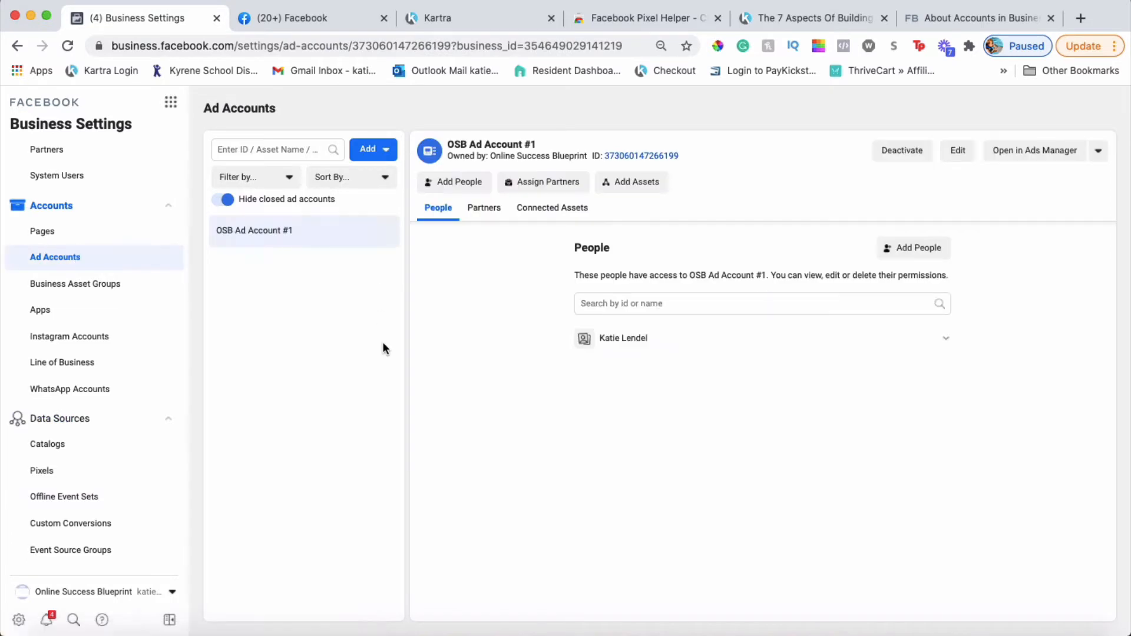
pyautogui.click(370, 152)
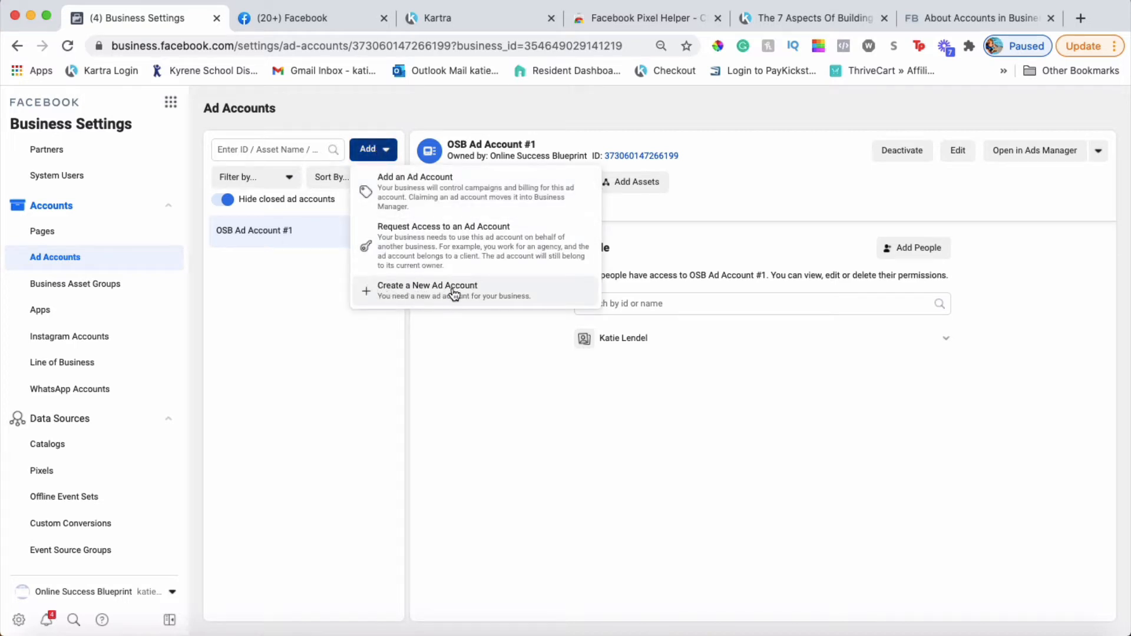
pyautogui.click(480, 291)
pyautogui.write('OS')
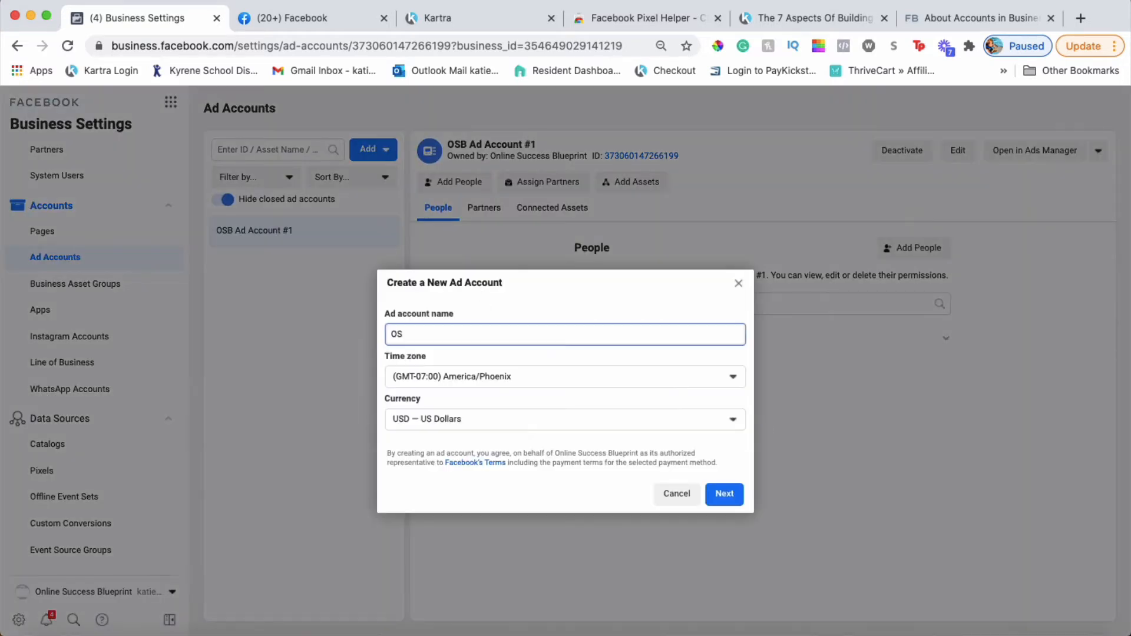
pyautogui.press('BackSpace')
pyautogui.press('BackSpace')
pyautogui.write('OSB Ad Account #2')
pyautogui.press('Return')
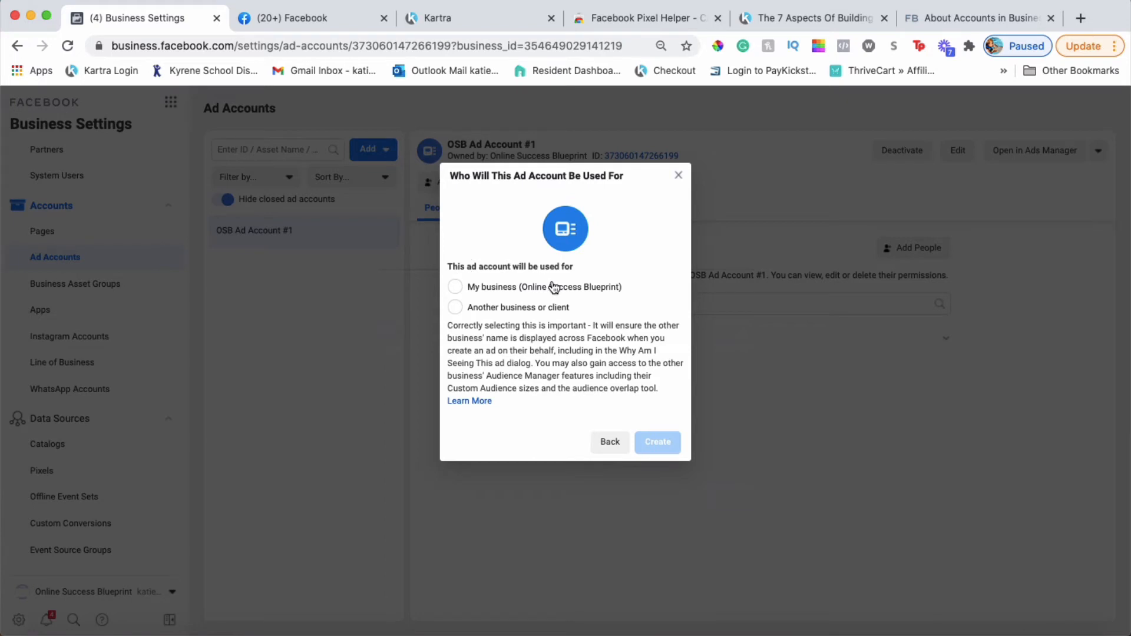
pyautogui.click(471, 286)
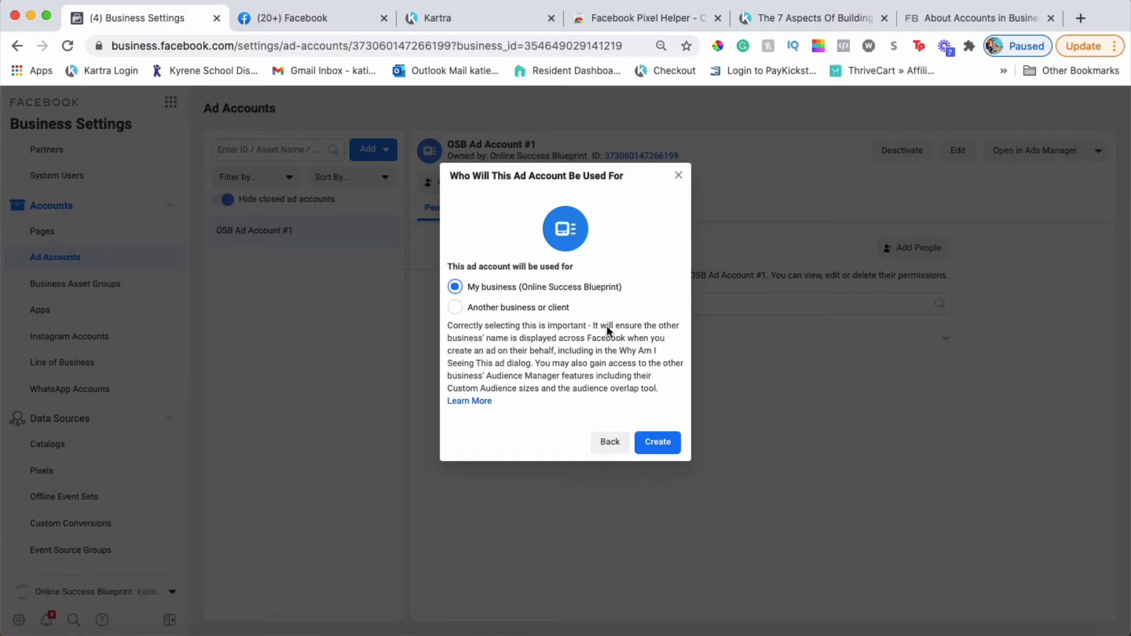
pyautogui.click(669, 443)
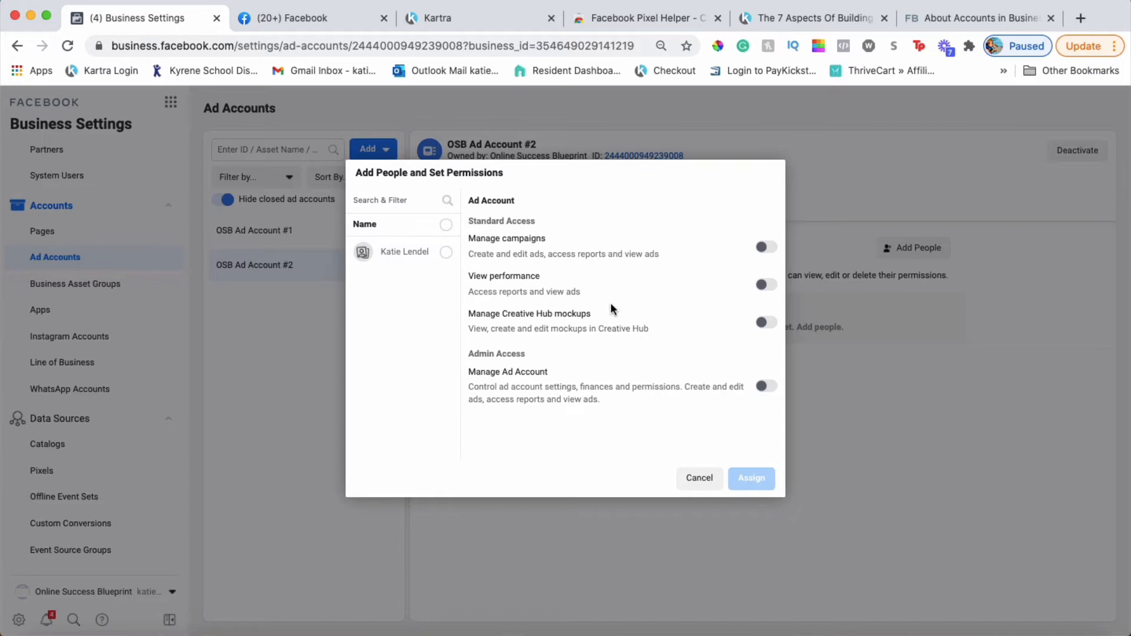
# Assign the listed person Manage campaigns and Manage Ad Account permissions, and add a payment card to OSB Ad Account #2.
pyautogui.click(373, 252)
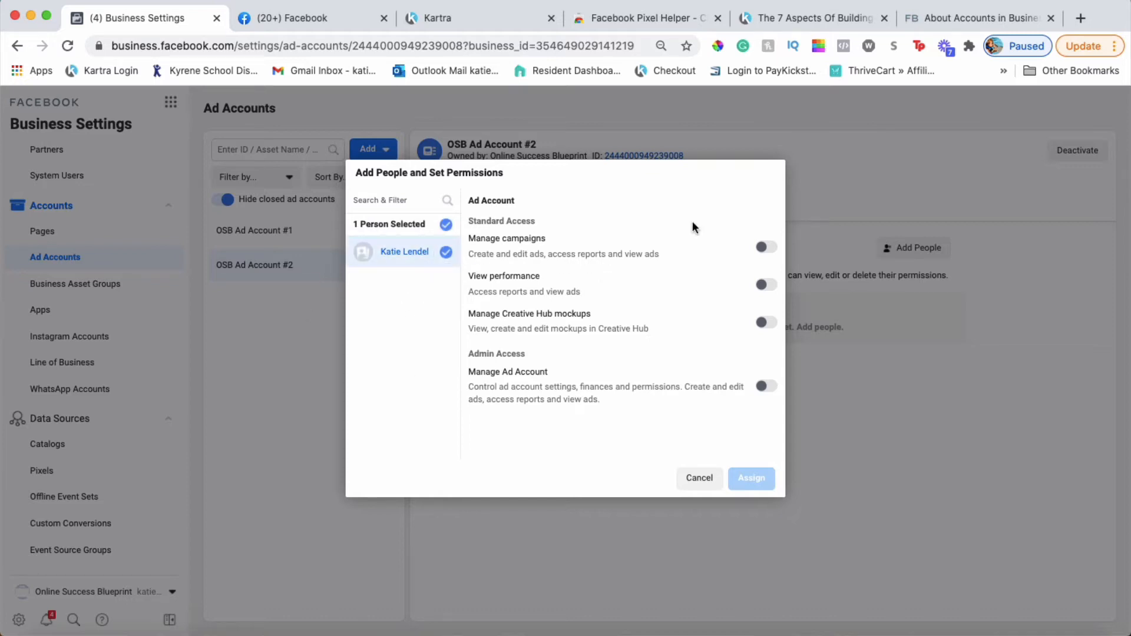
pyautogui.click(766, 247)
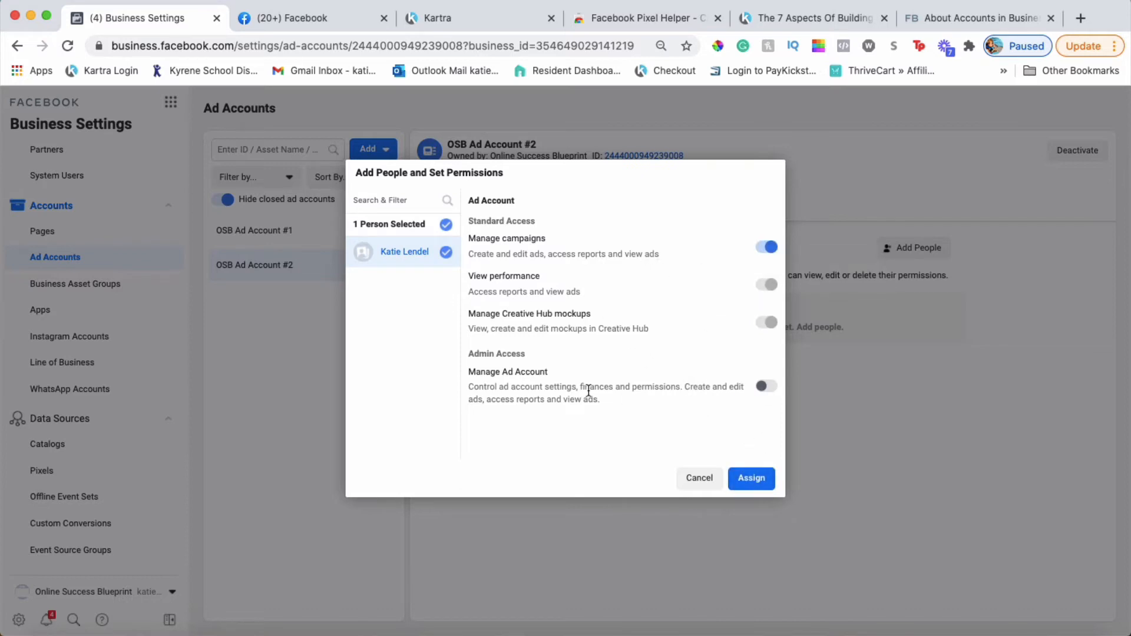
pyautogui.click(771, 389)
pyautogui.click(751, 482)
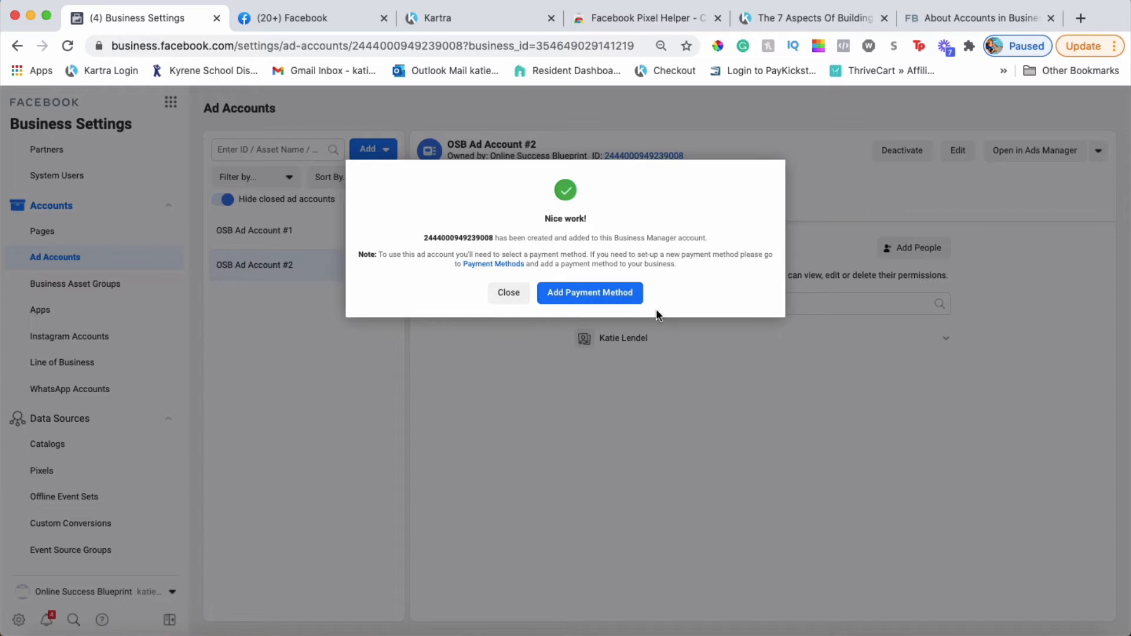
pyautogui.click(621, 298)
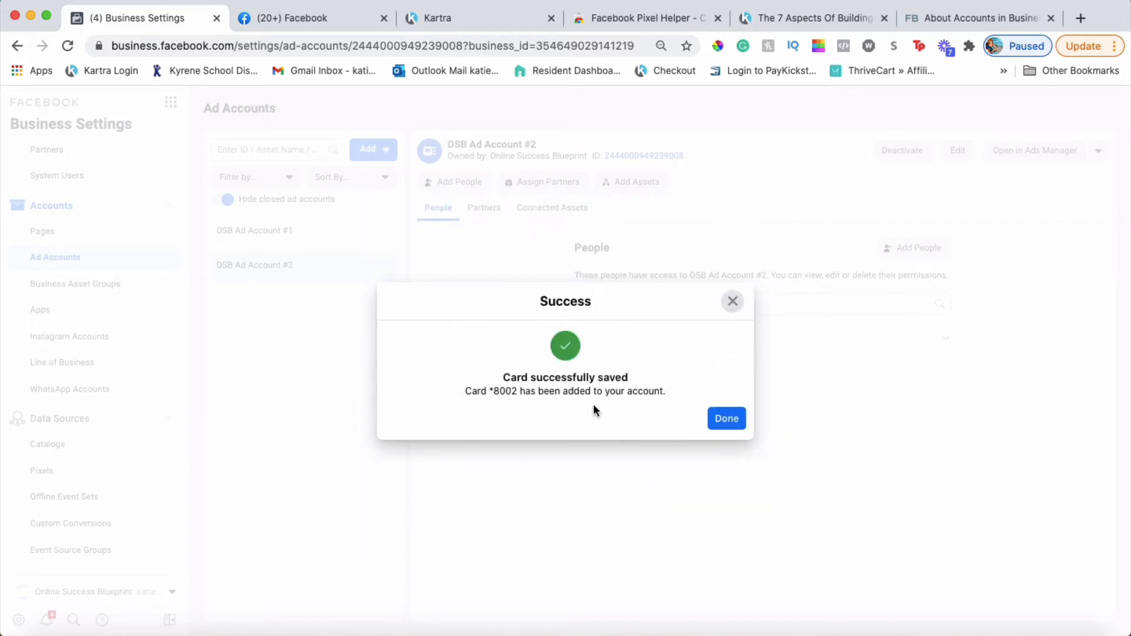
pyautogui.click(731, 417)
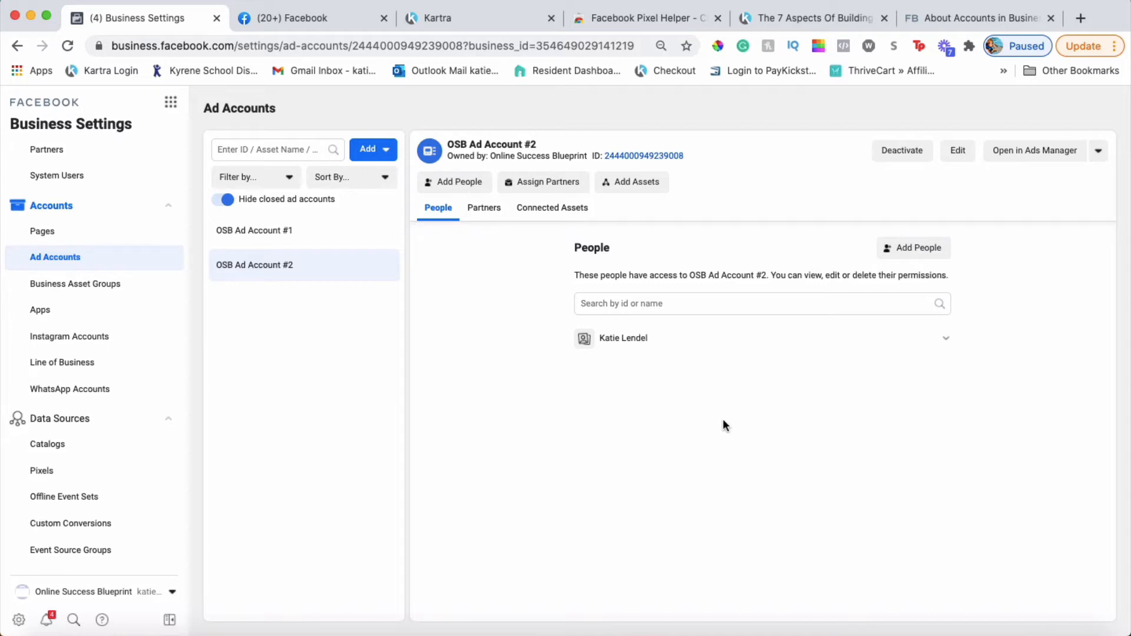
pyautogui.click(170, 102)
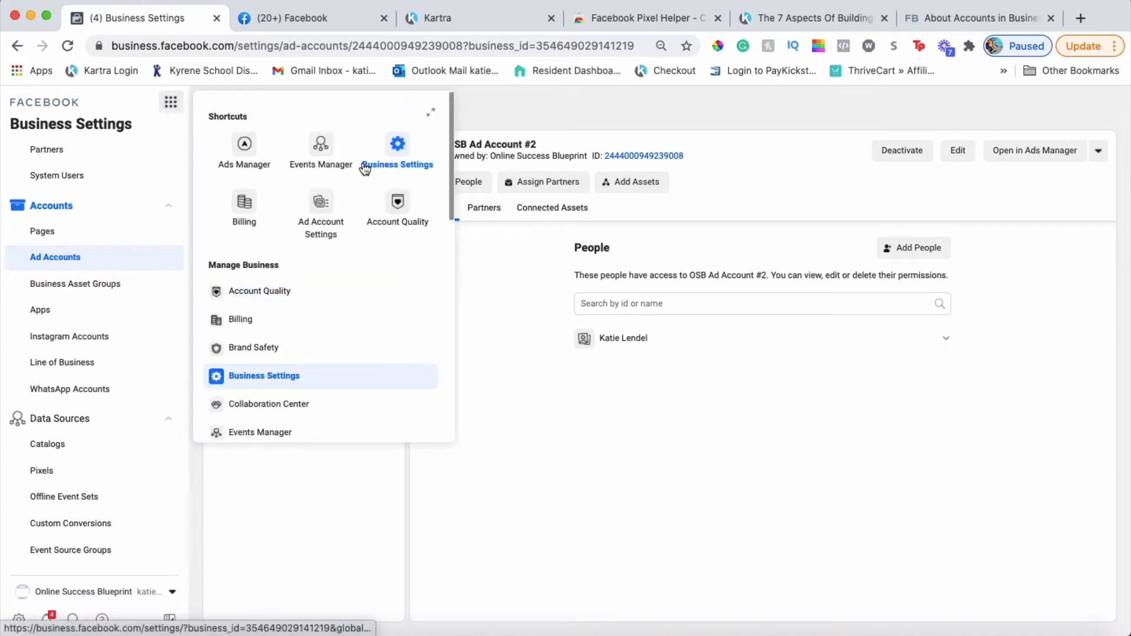
pyautogui.click(320, 144)
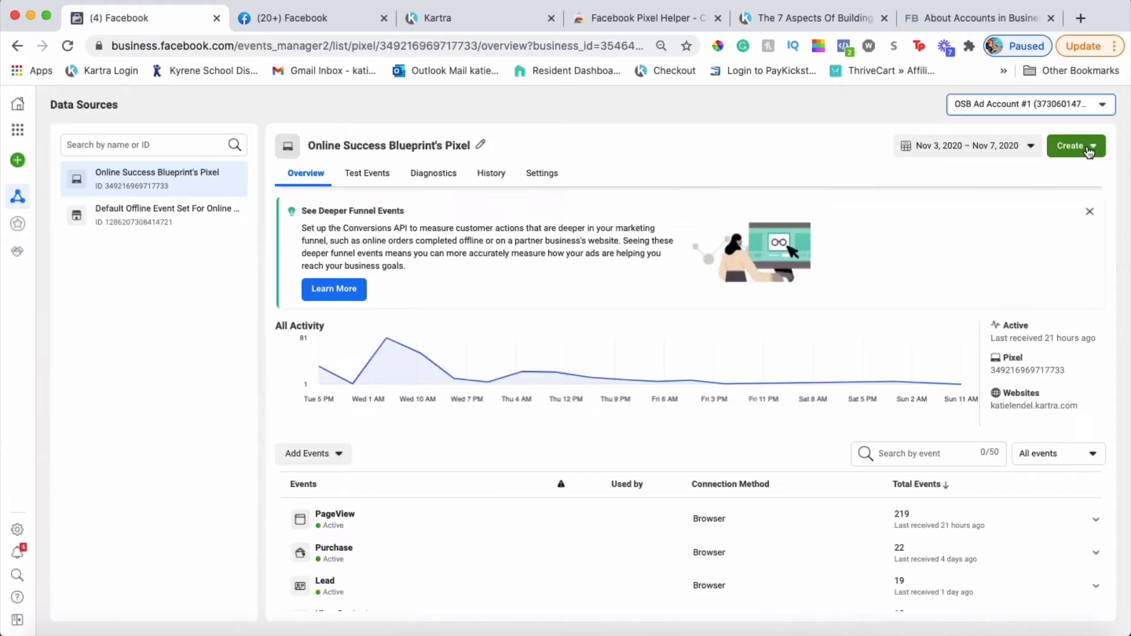
pyautogui.click(1087, 148)
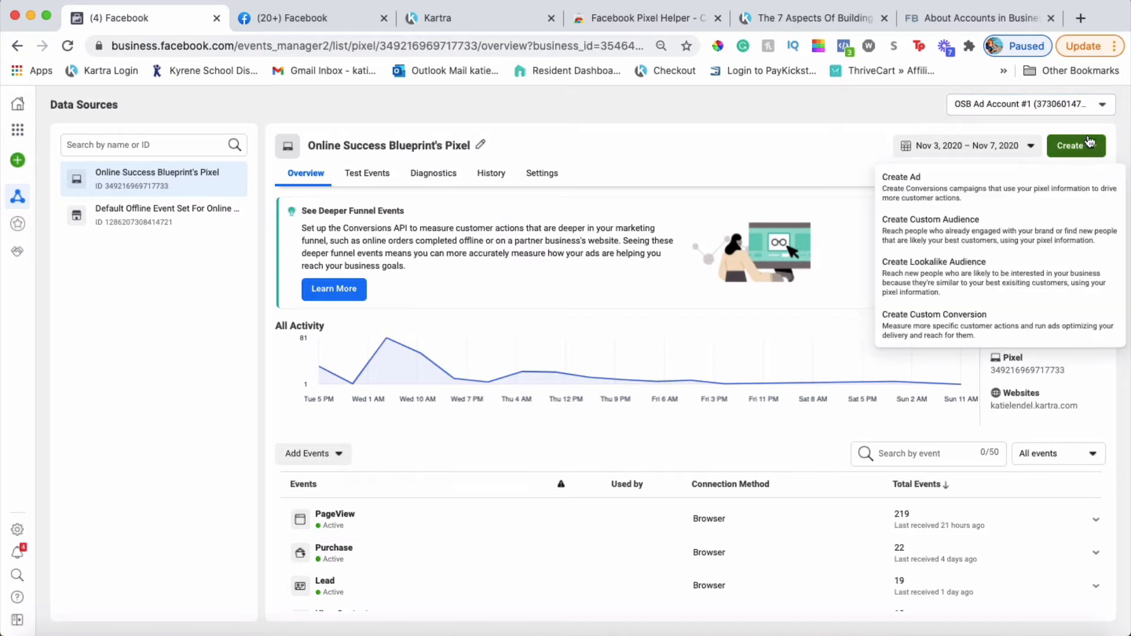
pyautogui.click(1089, 151)
pyautogui.click(1077, 149)
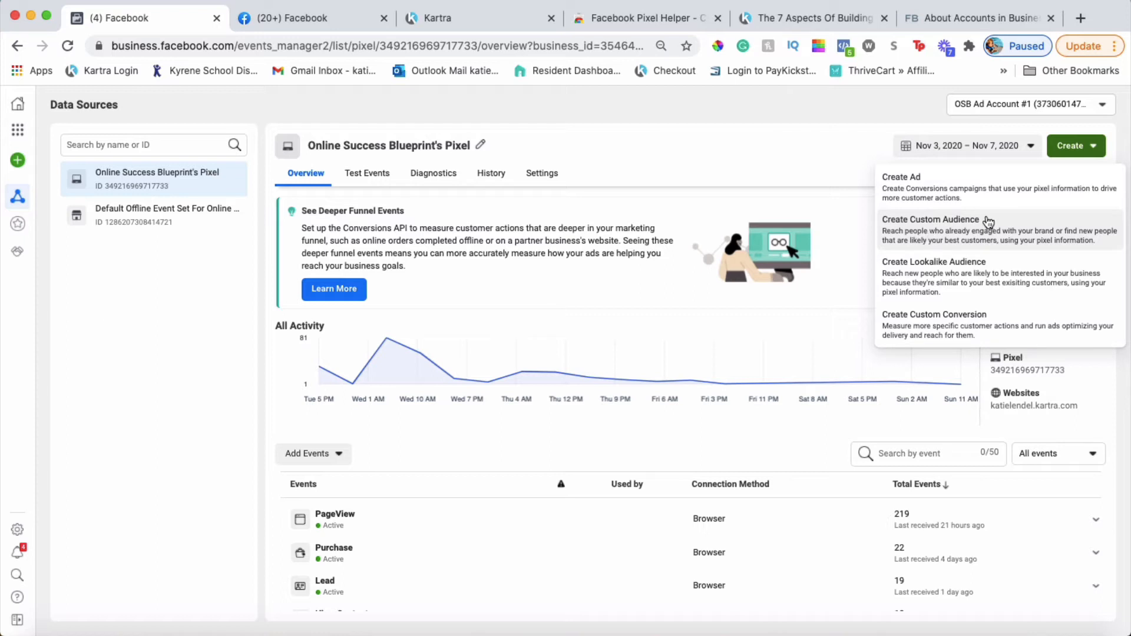
pyautogui.click(1000, 229)
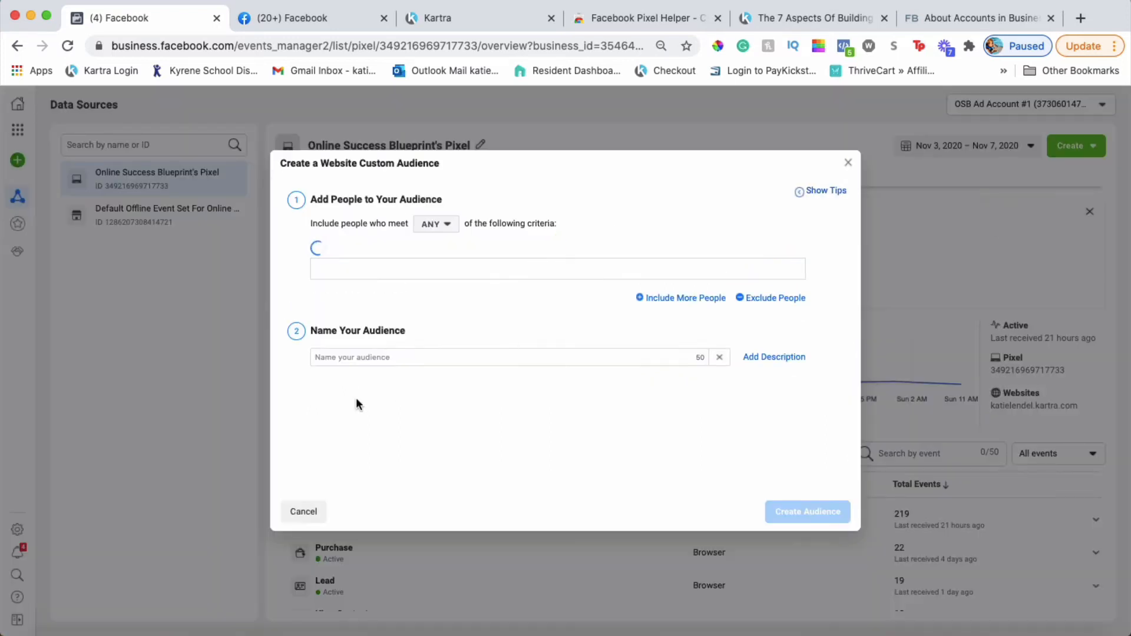
# Set the audience to include people who visited specific web pages in the past 180 days.
pyautogui.click(410, 287)
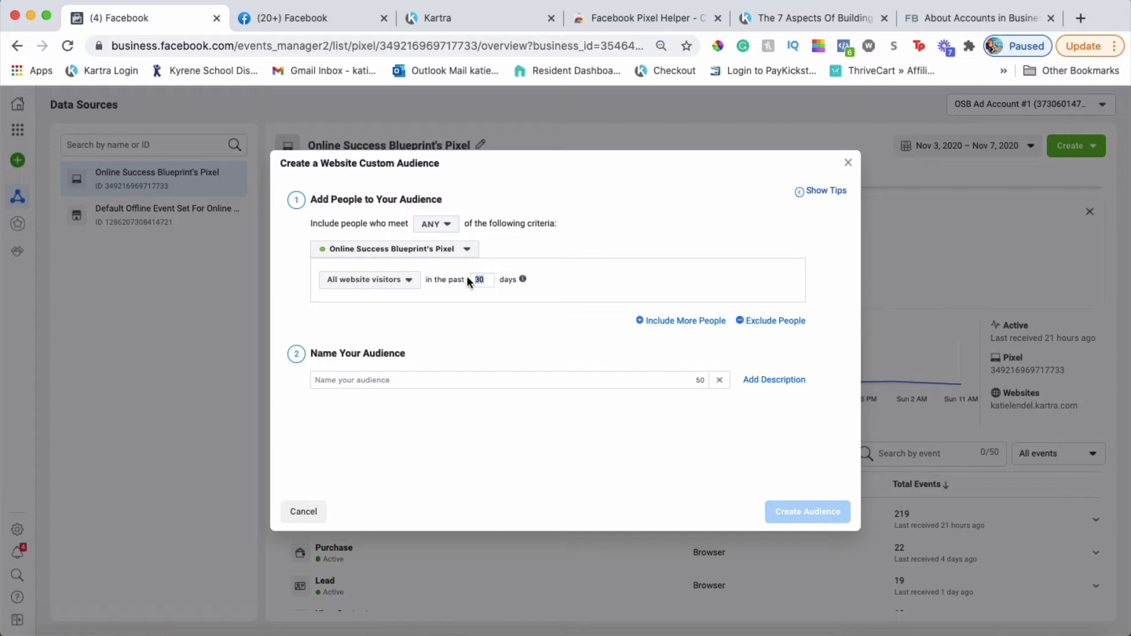
pyautogui.write('180')
pyautogui.click(371, 280)
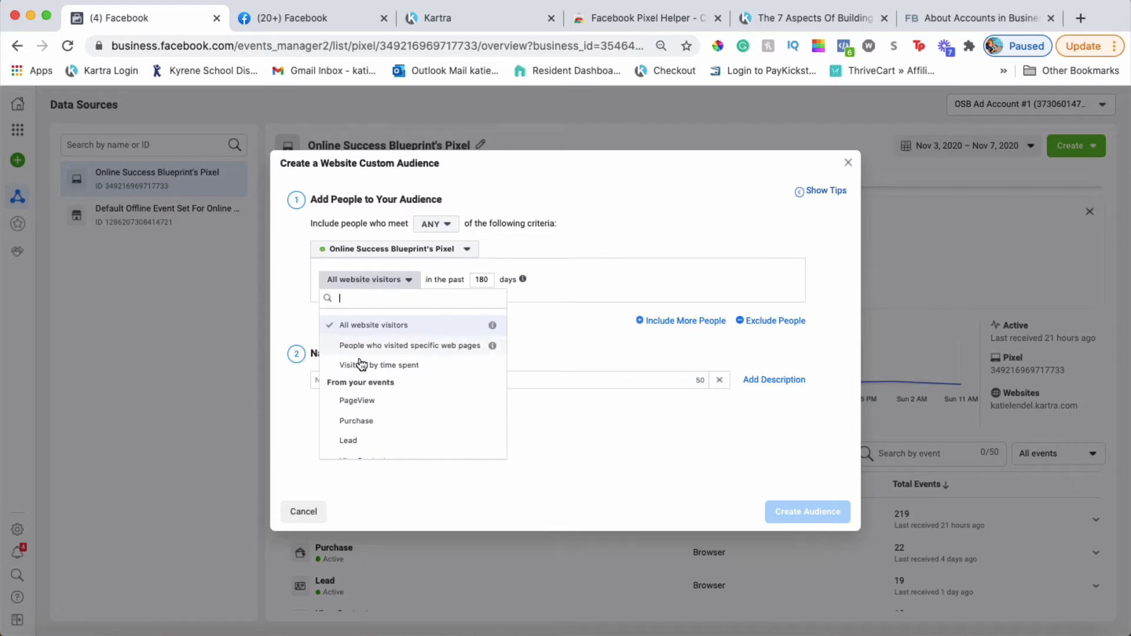
pyautogui.click(433, 344)
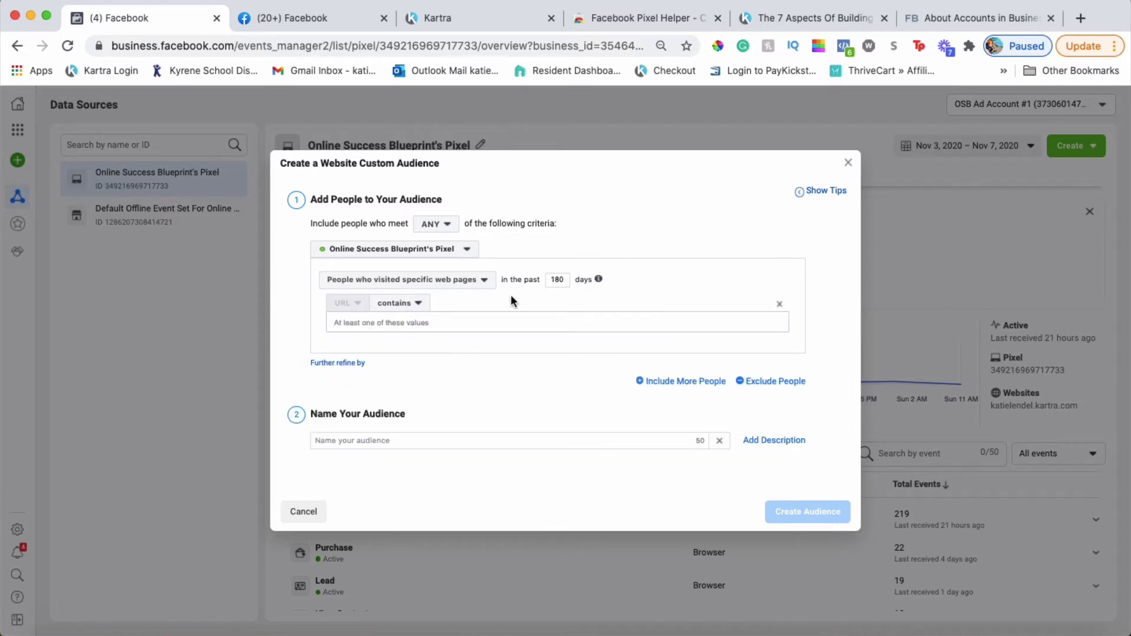
# Switch to Kartra and copy the direct page link of the 7aspects Ebook Optin Page.
pyautogui.click(423, 327)
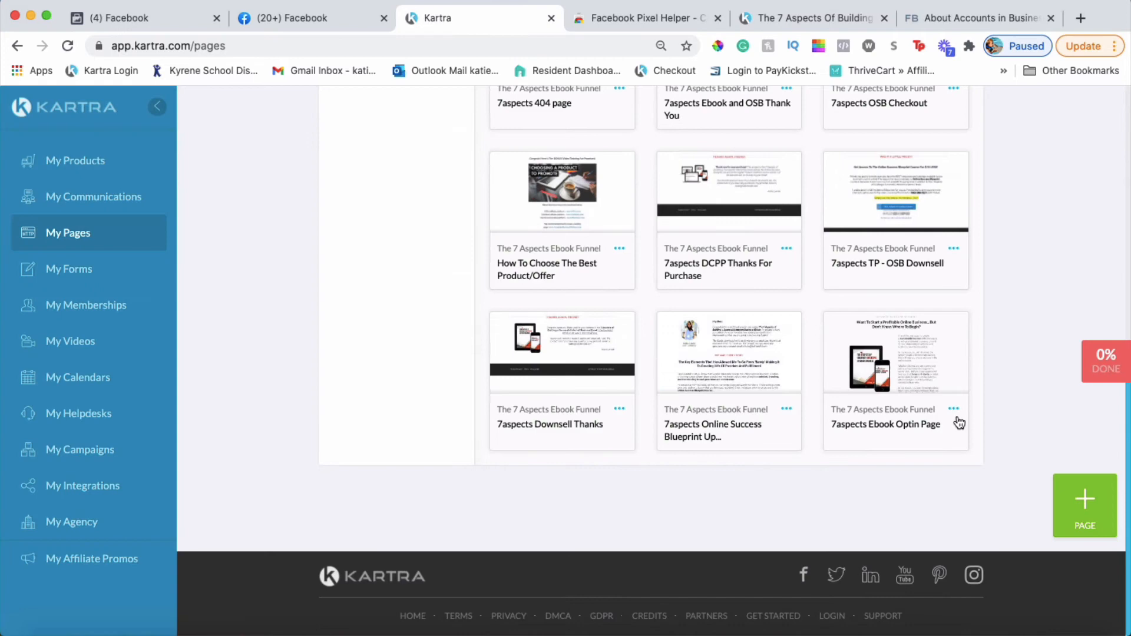
pyautogui.click(956, 414)
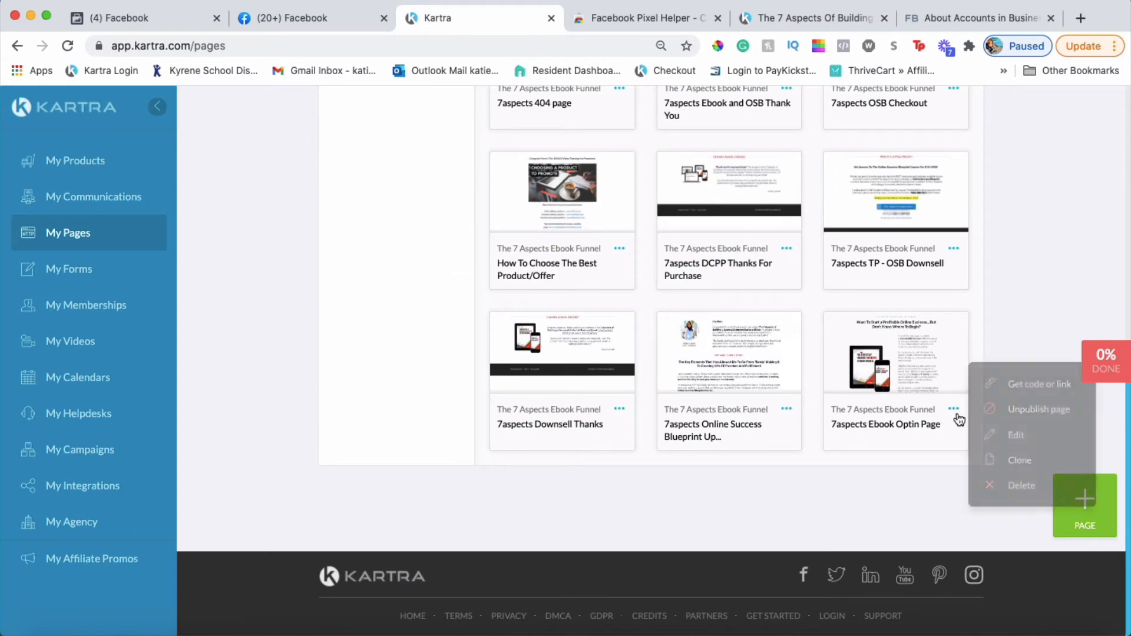
pyautogui.click(1013, 384)
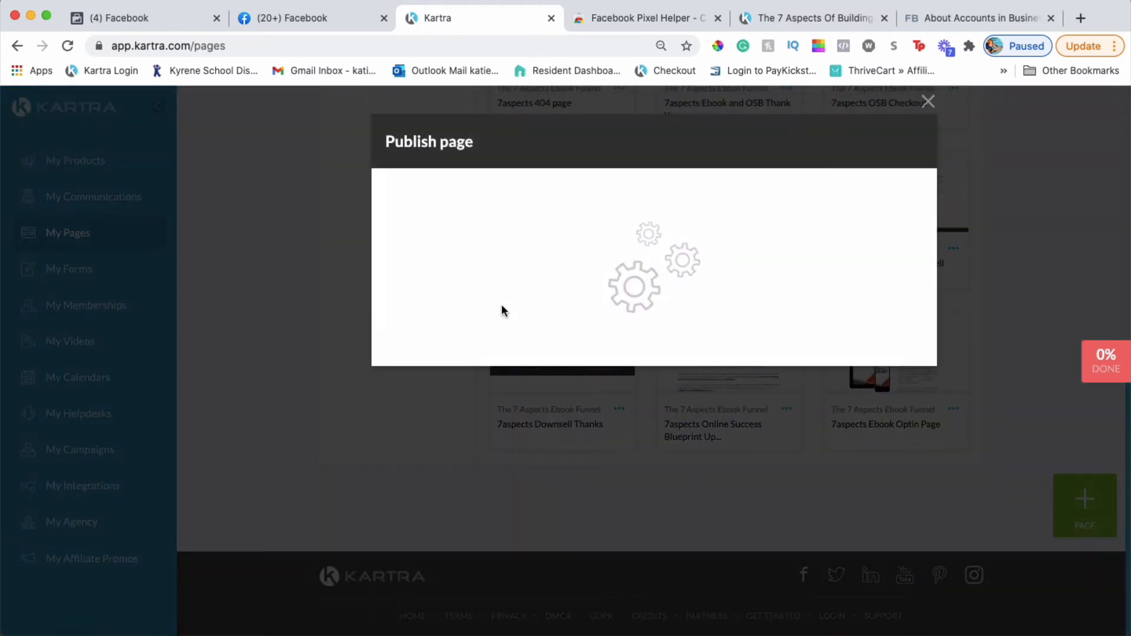
pyautogui.click(515, 308)
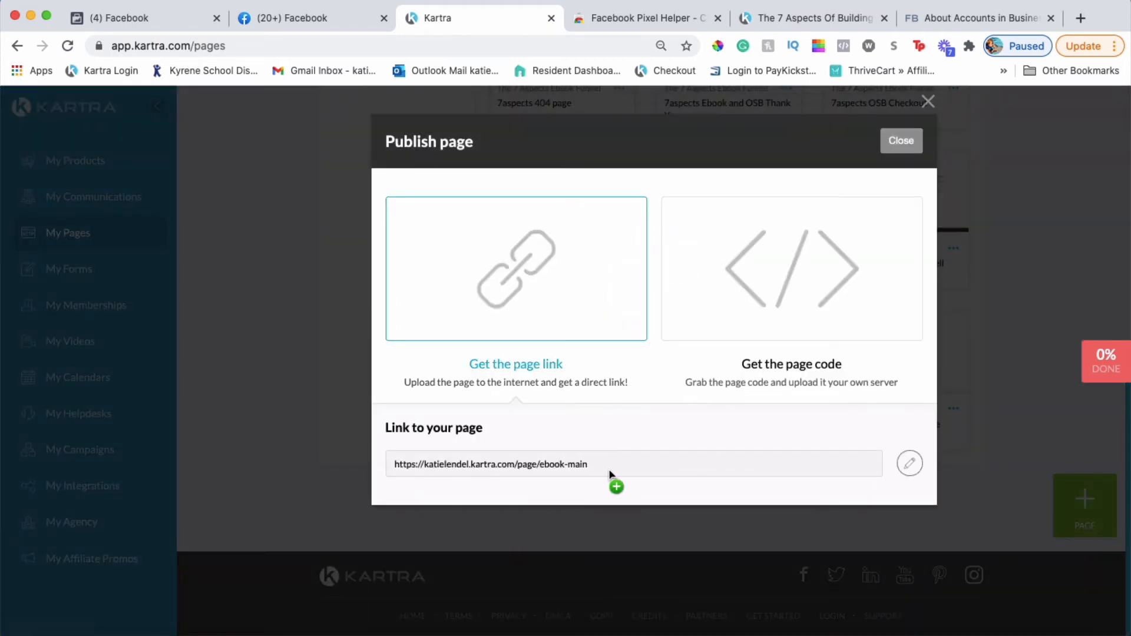
pyautogui.moveTo(609, 471); pyautogui.dragTo(376, 465)
pyautogui.hotkey('ctrl', 'c')
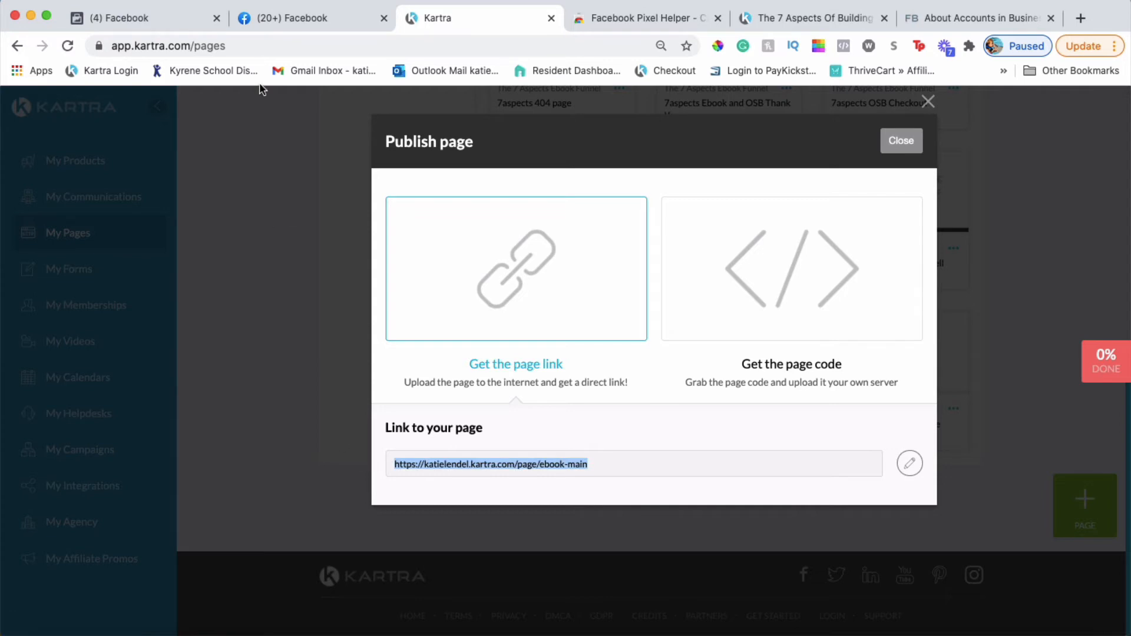
# Return to Facebook Events Manager and paste the optin page link as the included audience's URL value.
pyautogui.click(280, 18)
pyautogui.click(139, 18)
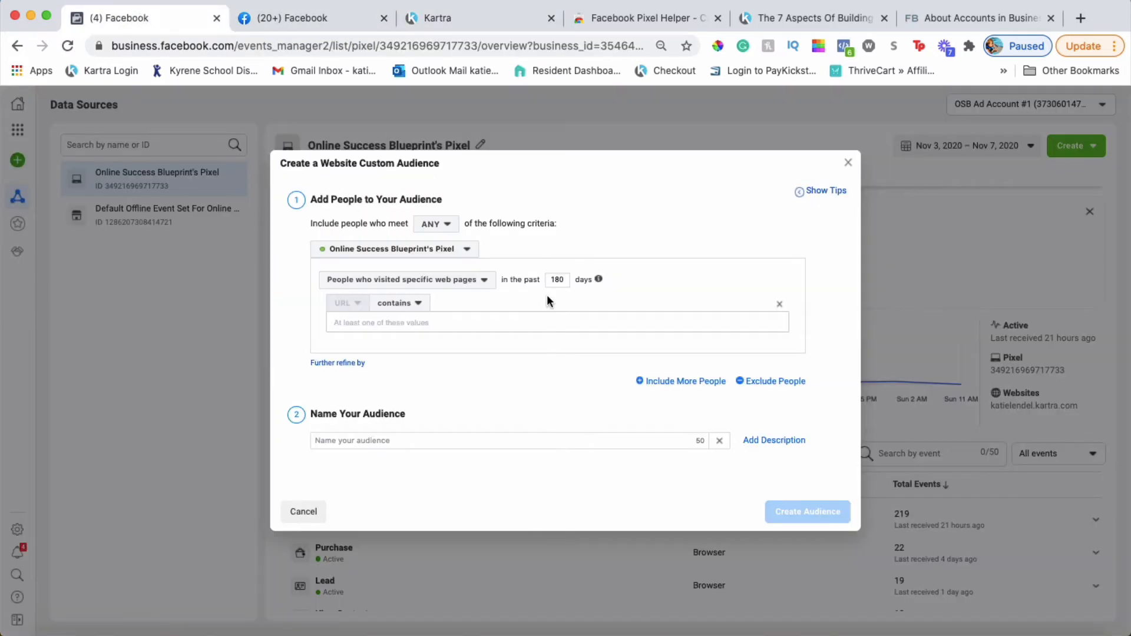
pyautogui.click(445, 321)
pyautogui.hotkey('ctrl', 'v')
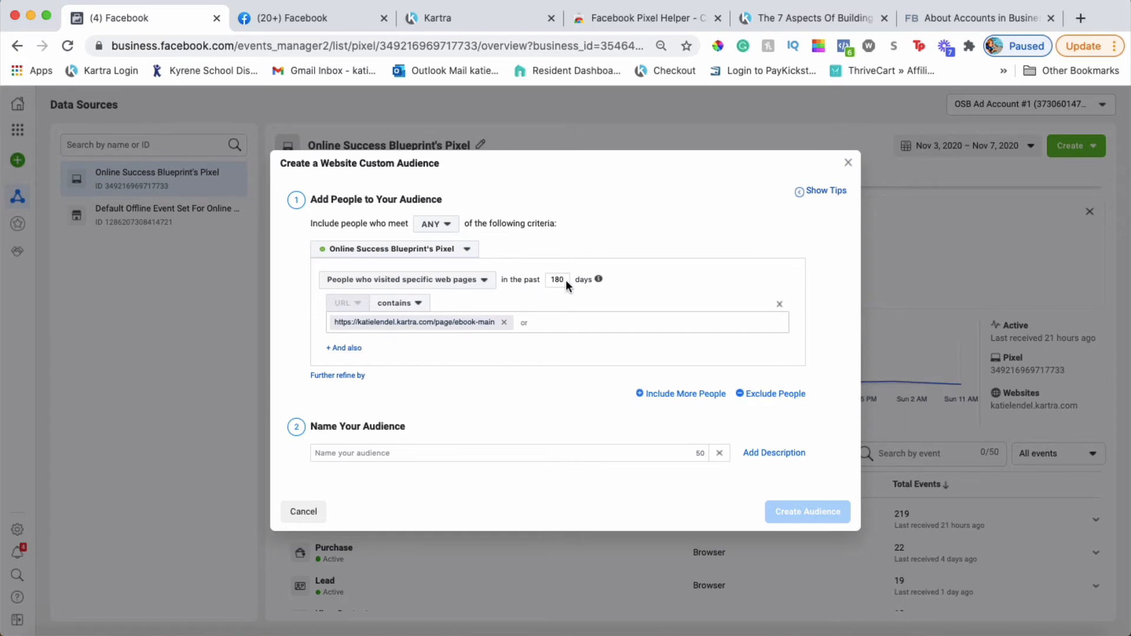
# Add an exclusion for people who visited specific web pages in the past 180 days.
pyautogui.click(792, 402)
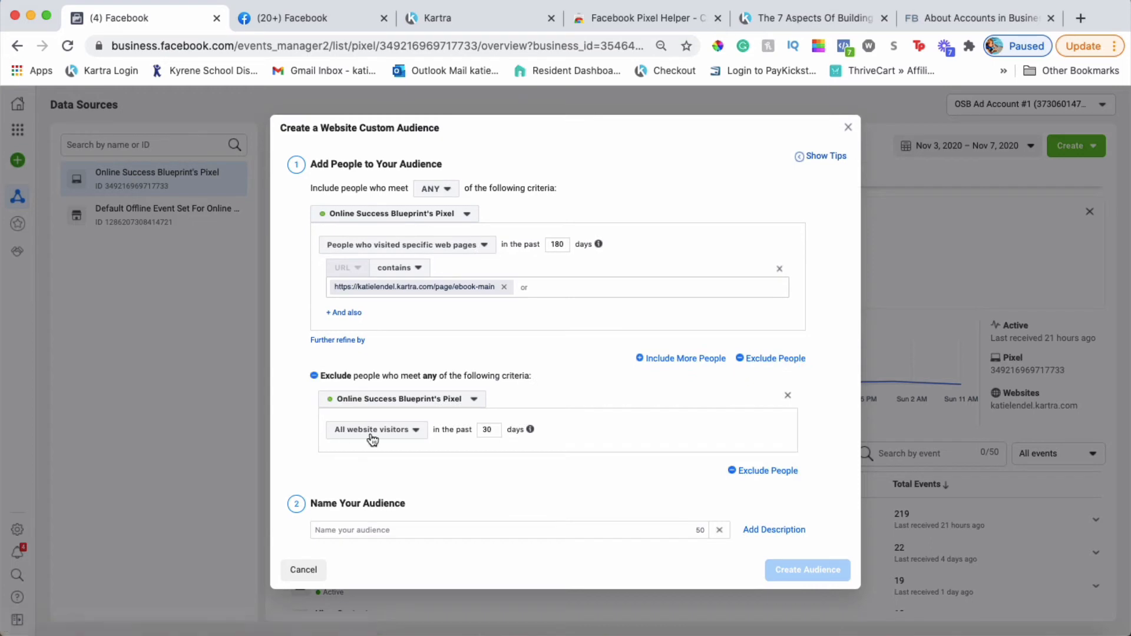
pyautogui.click(390, 430)
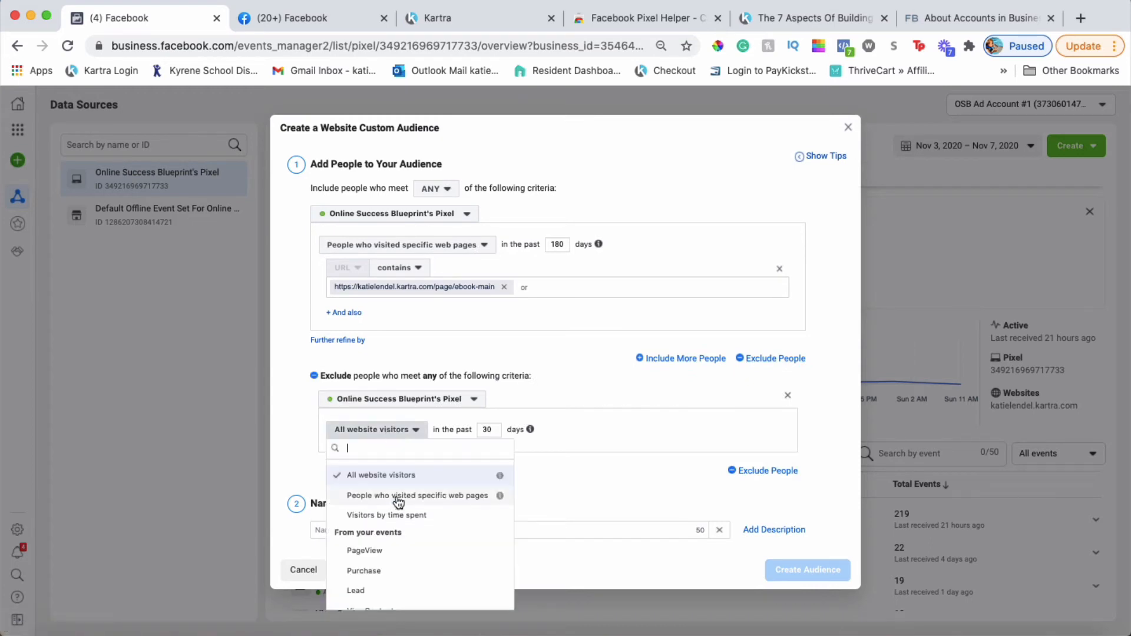
pyautogui.click(393, 499)
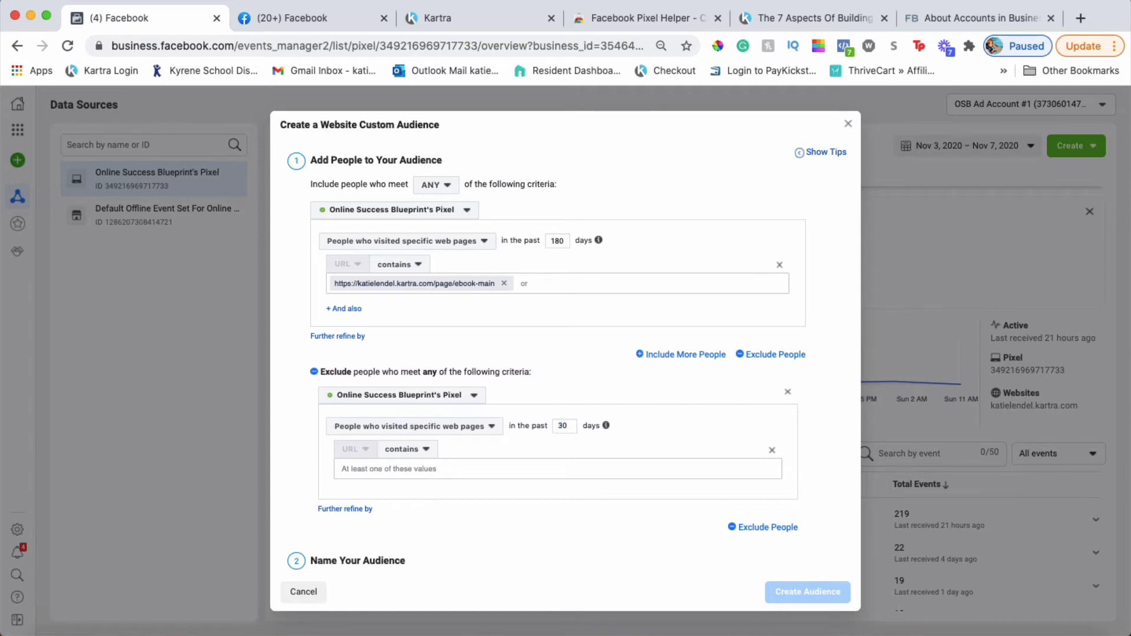
pyautogui.press('BackSpace')
pyautogui.press('BackSpace')
pyautogui.write('180')
# Switch to Kartra and copy the direct page link of the 7aspects Online Success Blueprint upsell page.
pyautogui.click(459, 20)
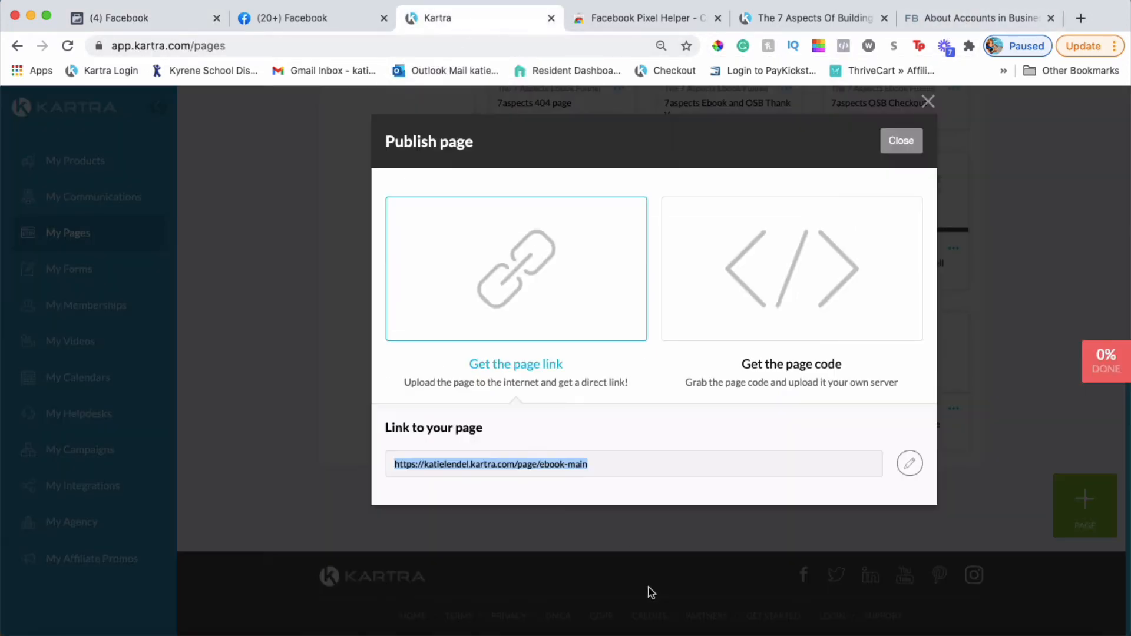
pyautogui.click(912, 142)
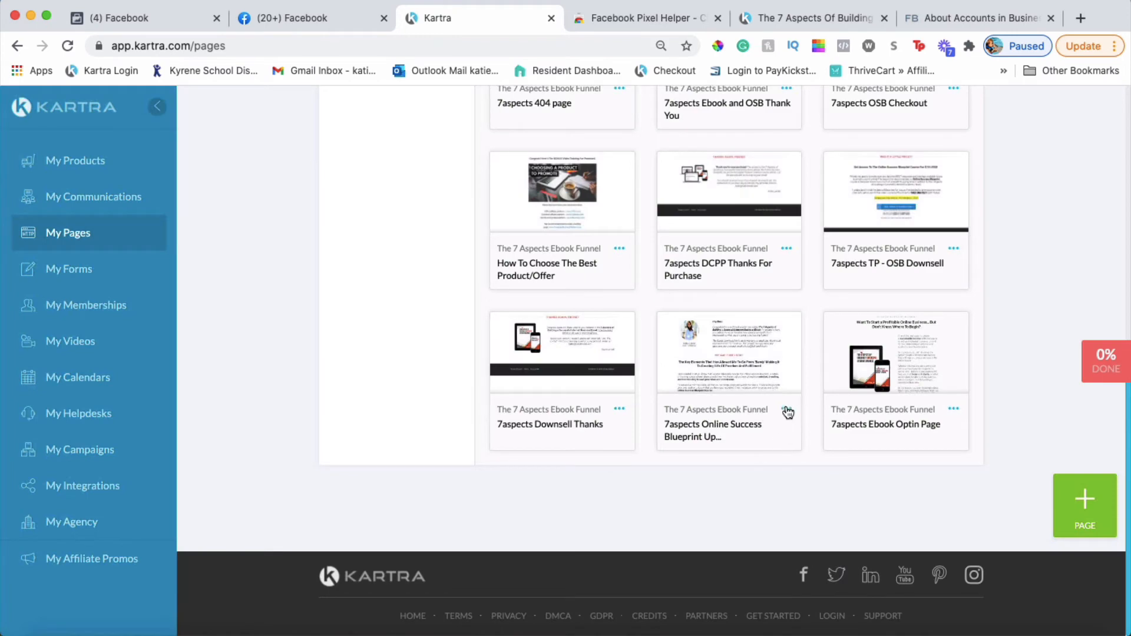
pyautogui.click(787, 411)
pyautogui.click(884, 386)
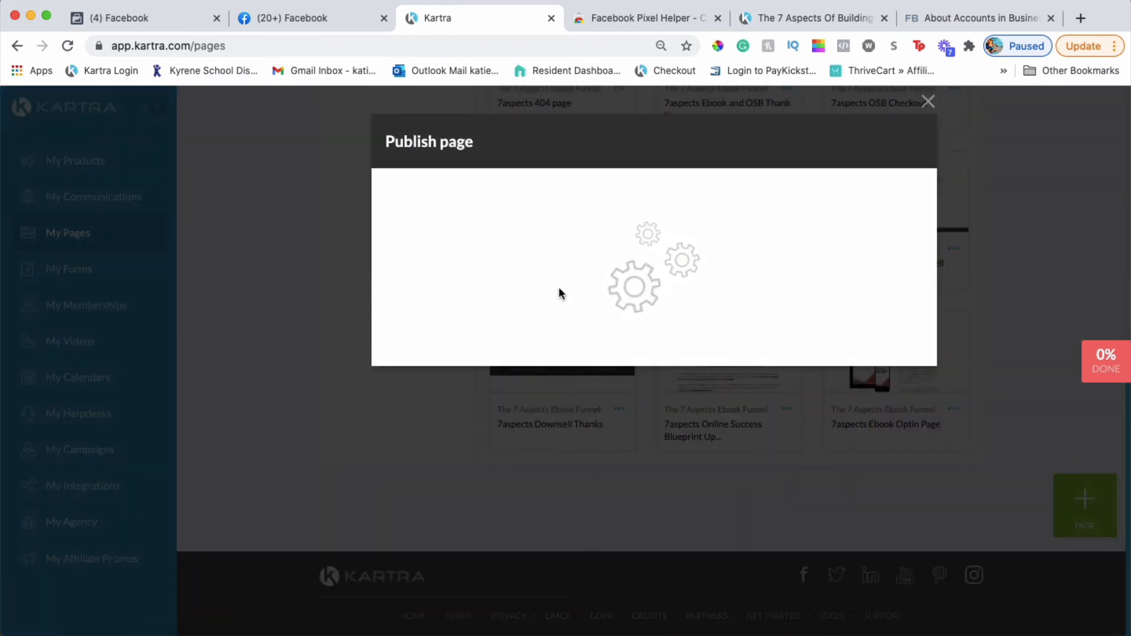
pyautogui.click(525, 279)
pyautogui.moveTo(615, 471); pyautogui.dragTo(371, 458)
pyautogui.press('super+c')
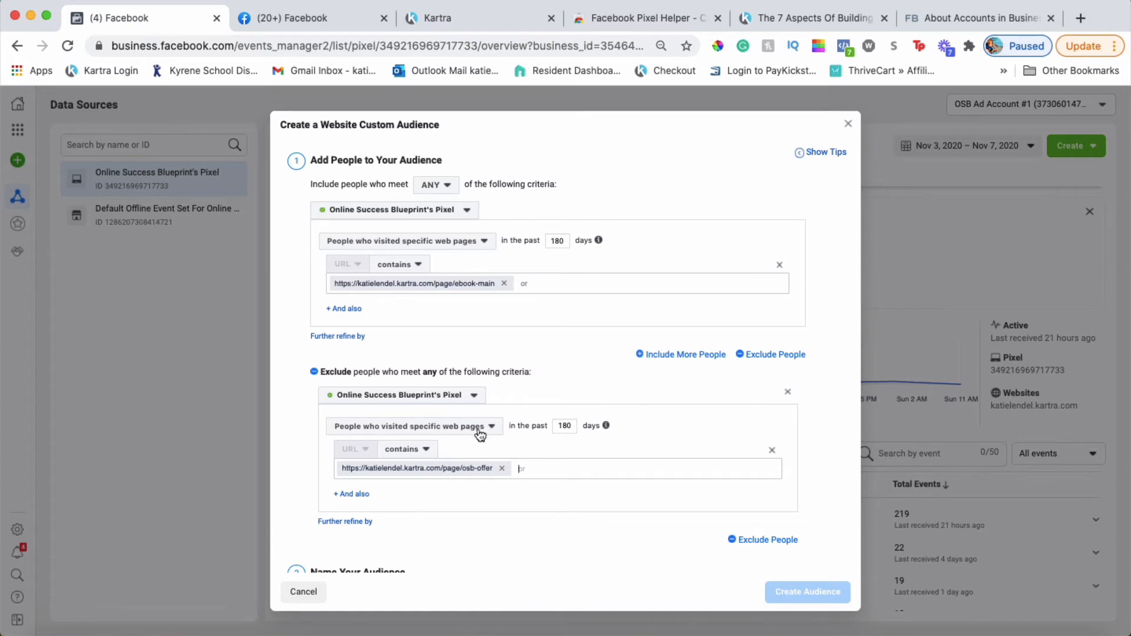
# Remove the osb-offer URL from the exclusion criteria and open that page link in a new browser tab.
pyautogui.click(501, 469)
pyautogui.click(1080, 18)
pyautogui.press('super+v')
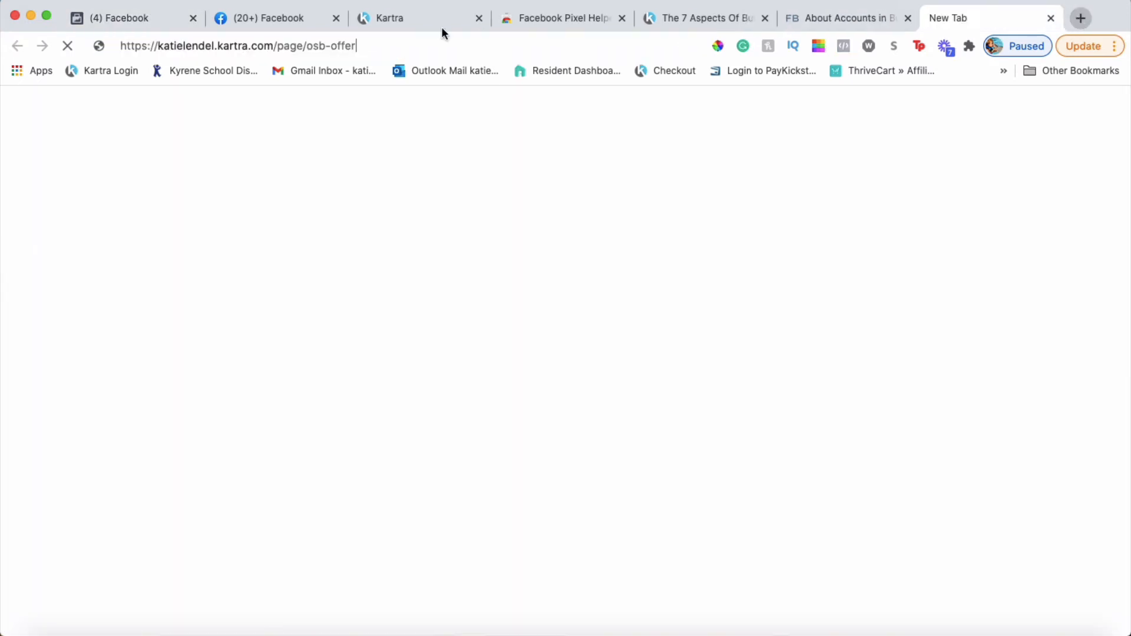
pyautogui.moveTo(158, 46); pyautogui.dragTo(116, 46)
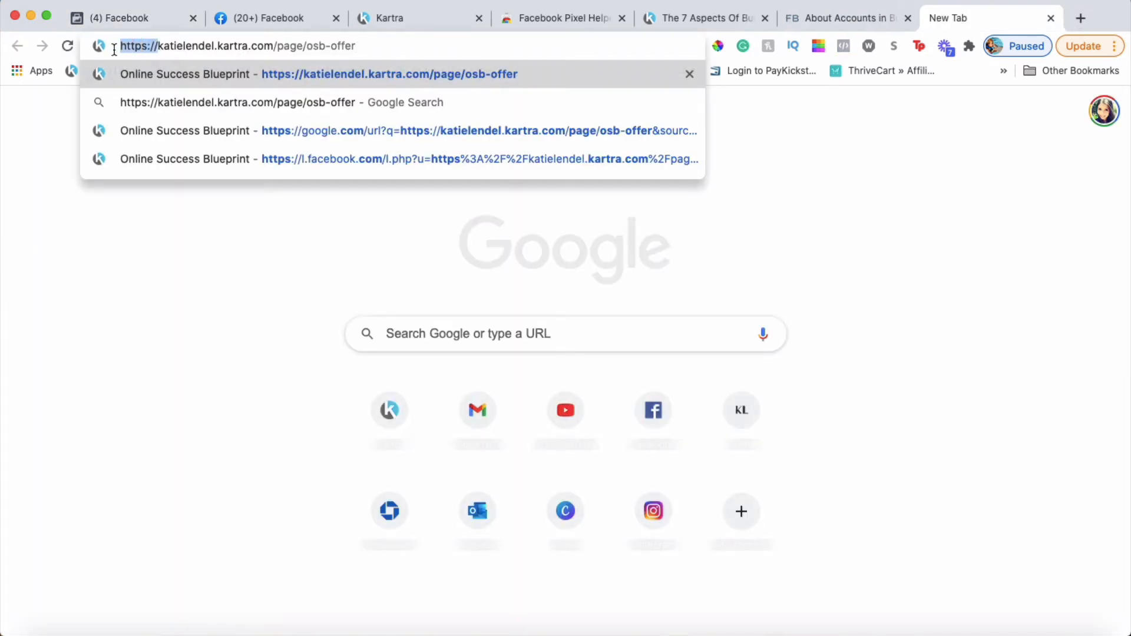
pyautogui.press('BackSpace')
pyautogui.moveTo(350, 46); pyautogui.dragTo(118, 48)
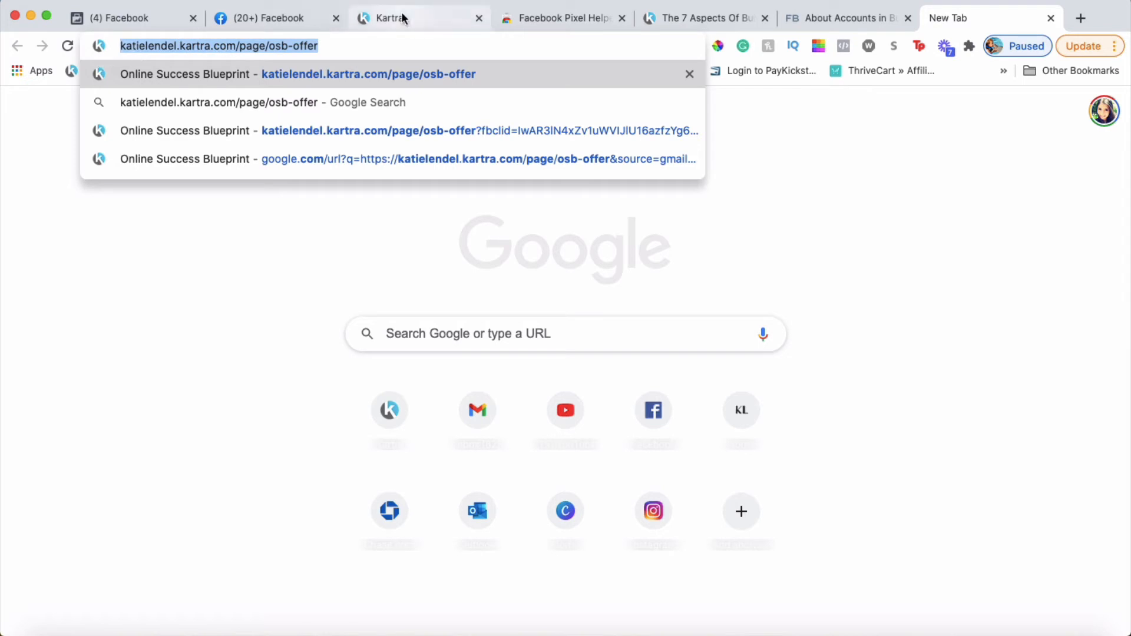
pyautogui.click(126, 23)
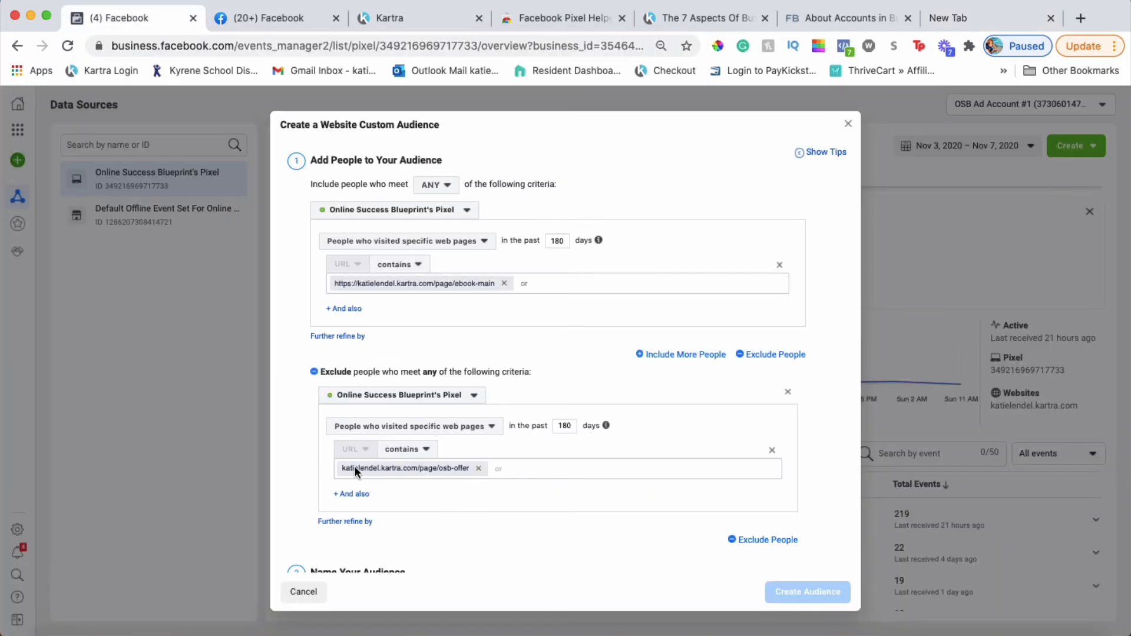
# Remove the full ebook-main URL from the audience's inclusion criteria.
pyautogui.click(505, 283)
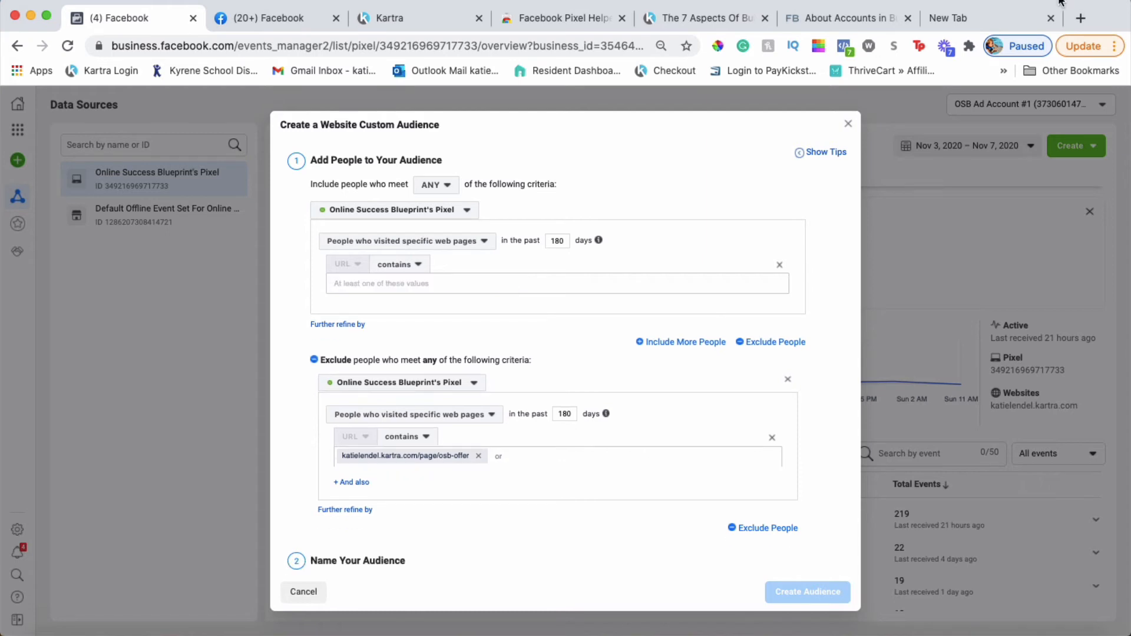
pyautogui.click(959, 22)
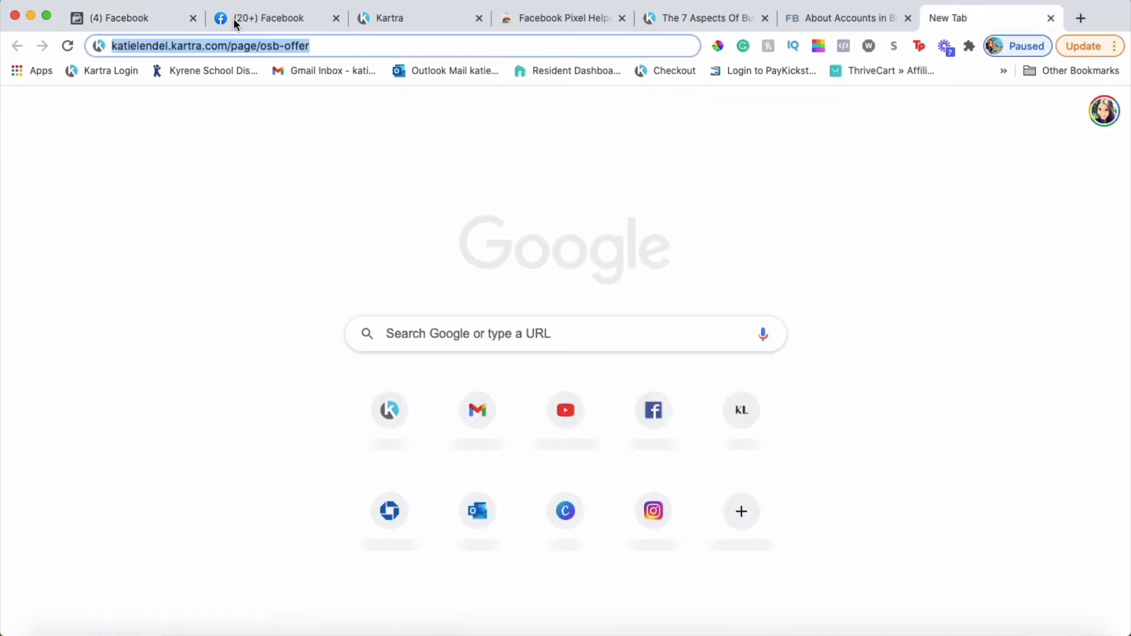
pyautogui.click(148, 22)
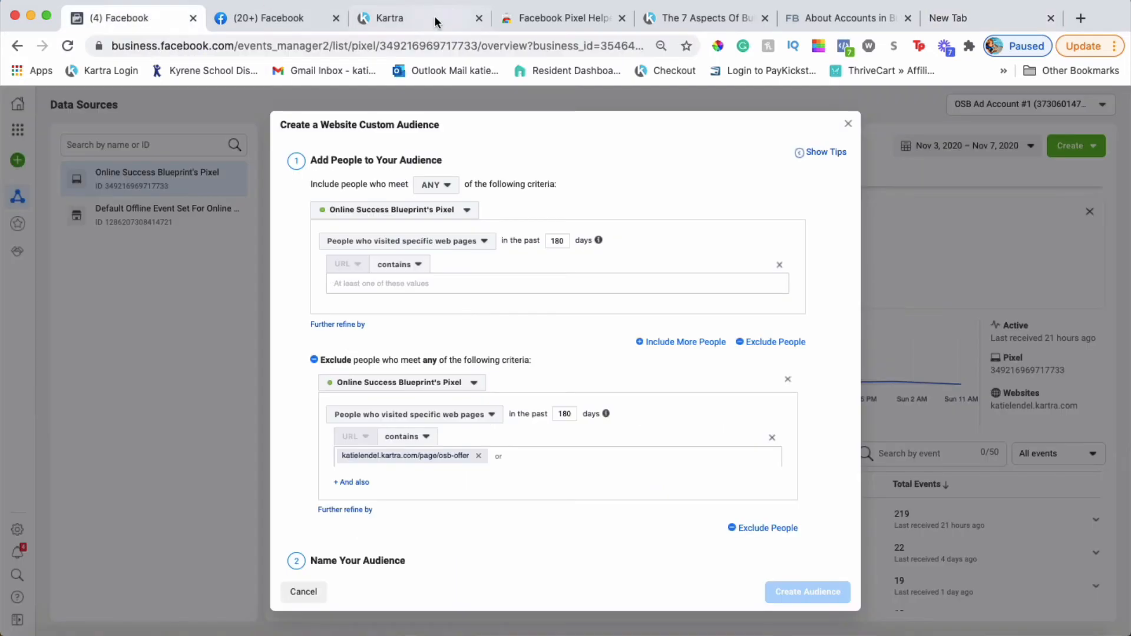
pyautogui.click(436, 19)
pyautogui.click(954, 409)
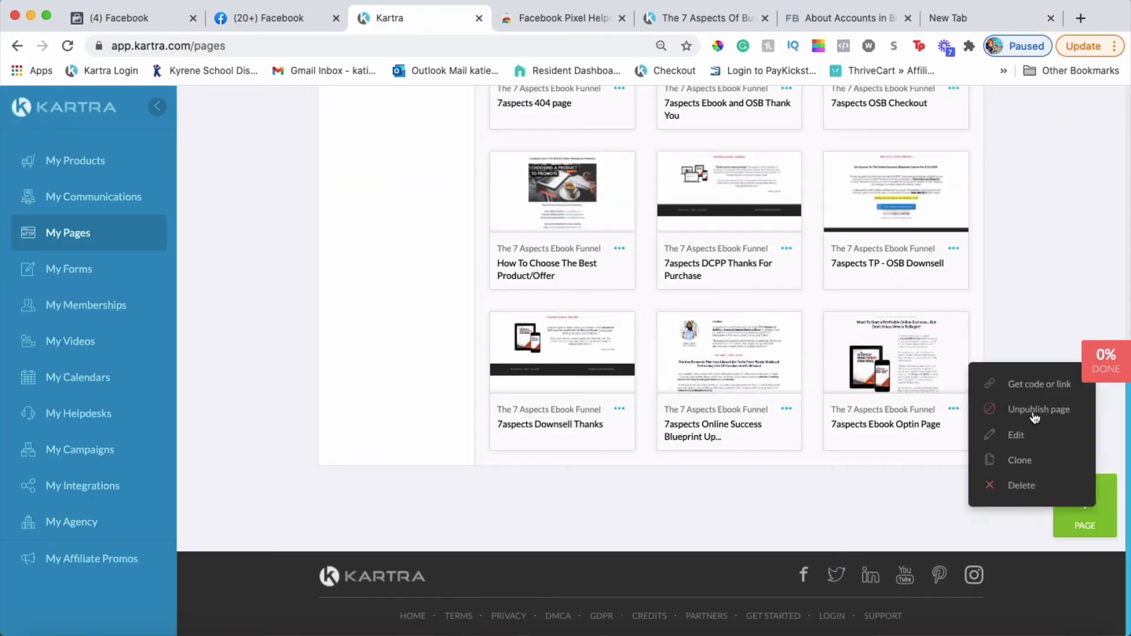
pyautogui.click(996, 384)
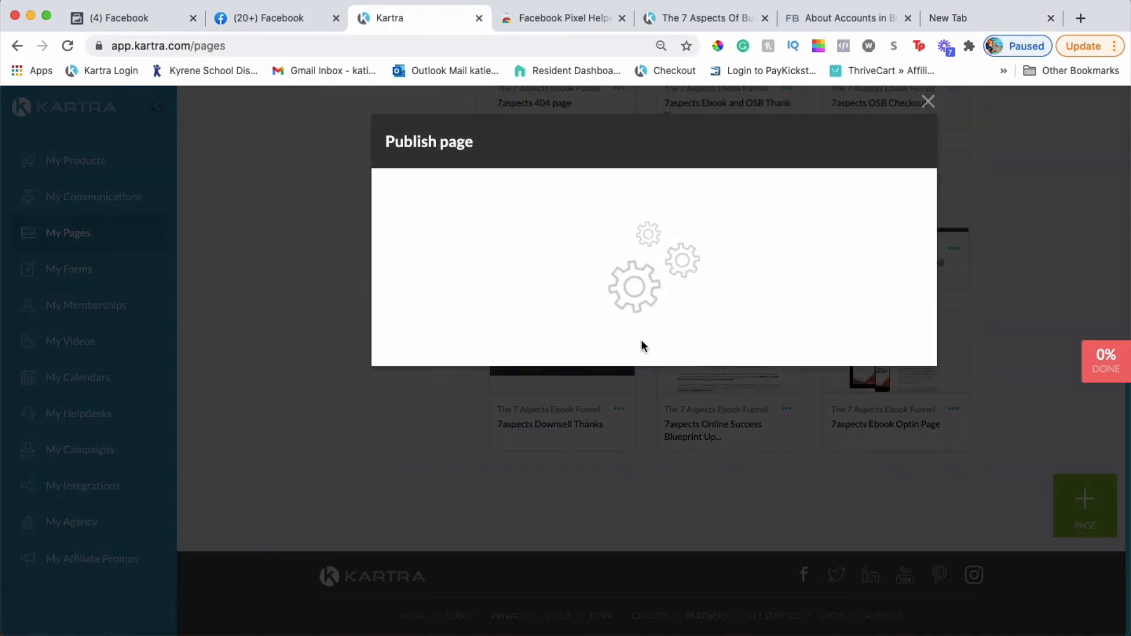
pyautogui.click(596, 300)
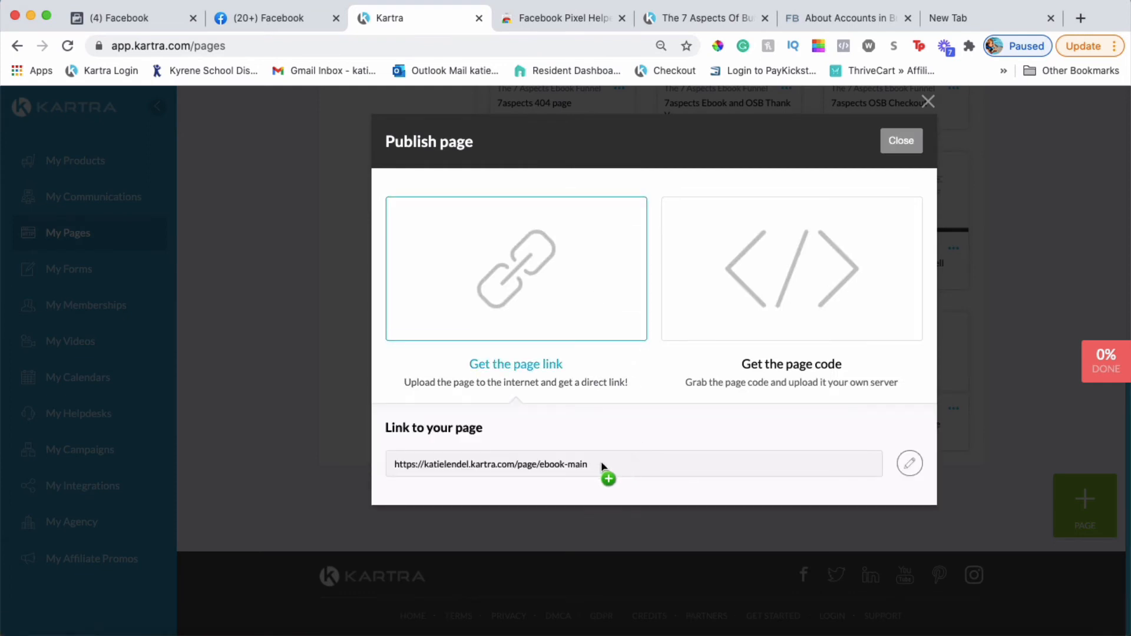
pyautogui.moveTo(606, 472); pyautogui.dragTo(423, 471)
pyautogui.hotkey('ctrl', 'c')
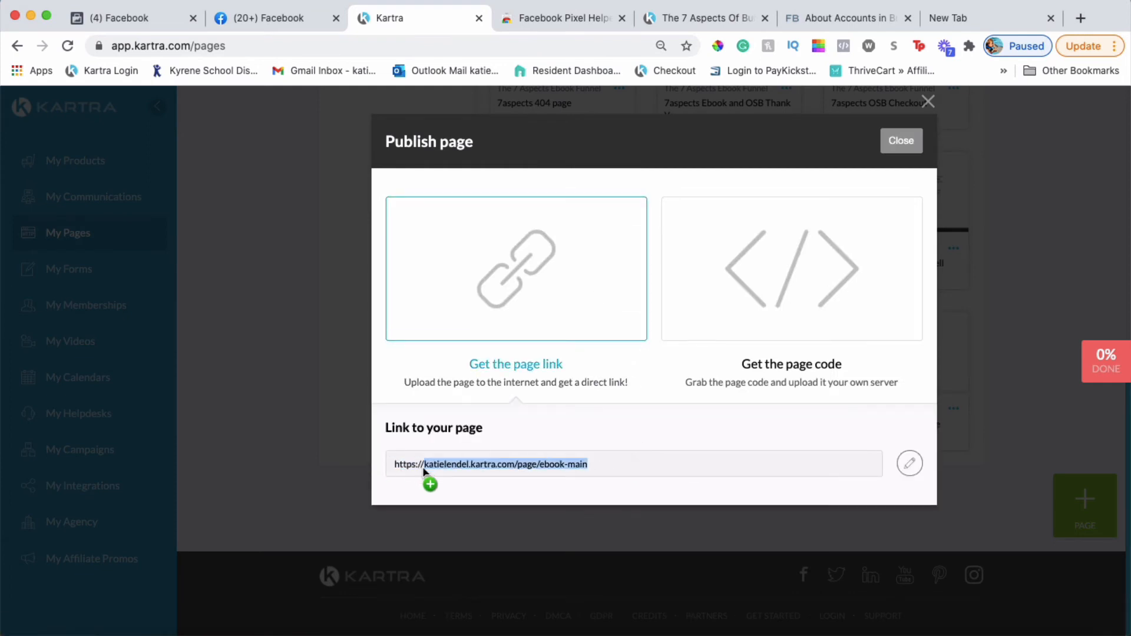
# Return to Facebook Events Manager and paste the shortened ebook-main link as the included URL value.
pyautogui.click(166, 18)
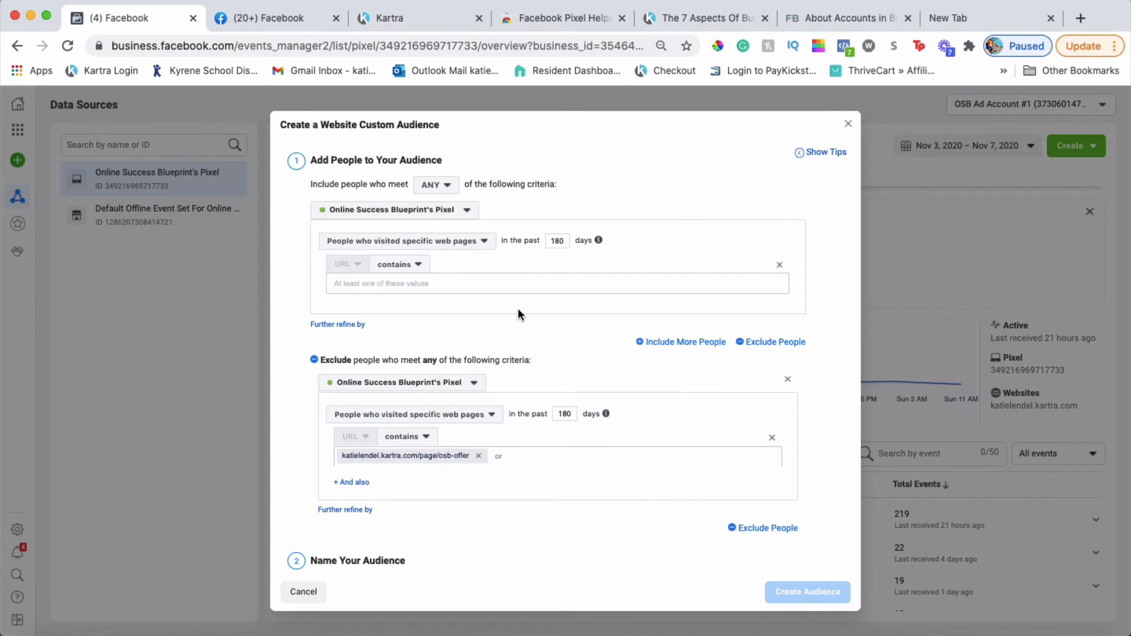
pyautogui.click(492, 278)
pyautogui.hotkey('ctrl', 'v')
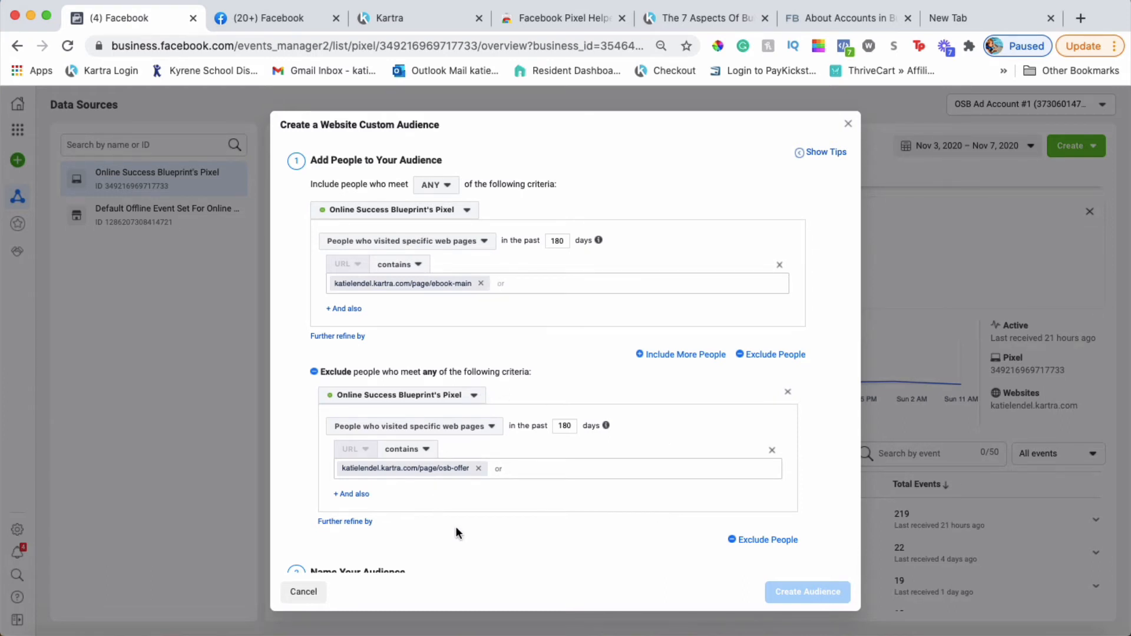
# Name the custom audience "Ebook Landing Page Visitors".
pyautogui.scroll(-2, 606, 472)
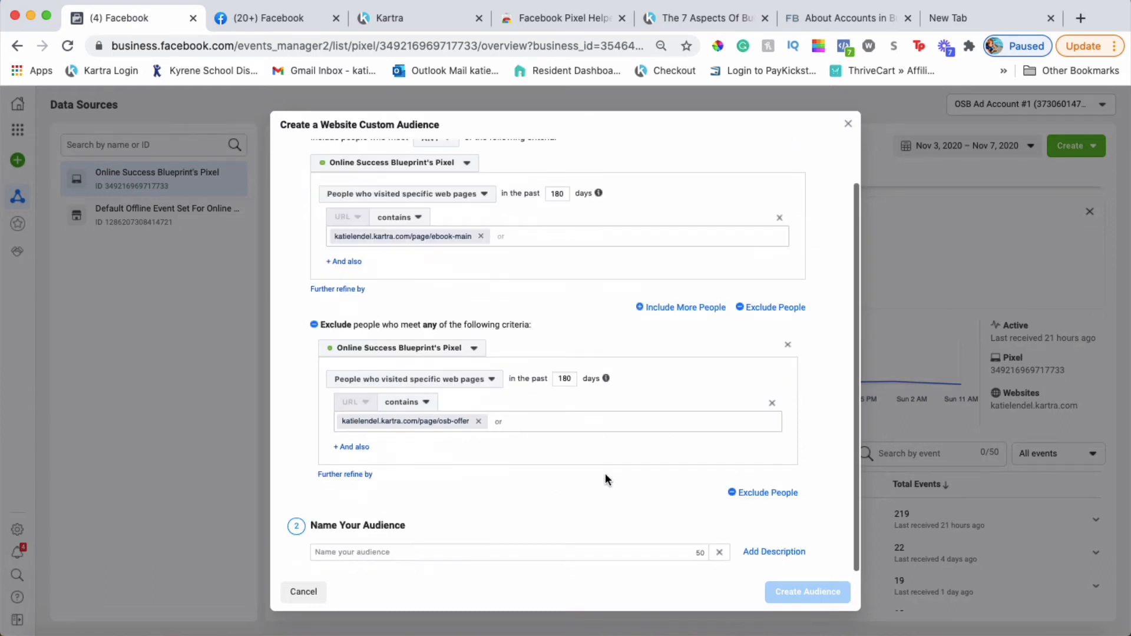
pyautogui.click(360, 552)
pyautogui.click(543, 511)
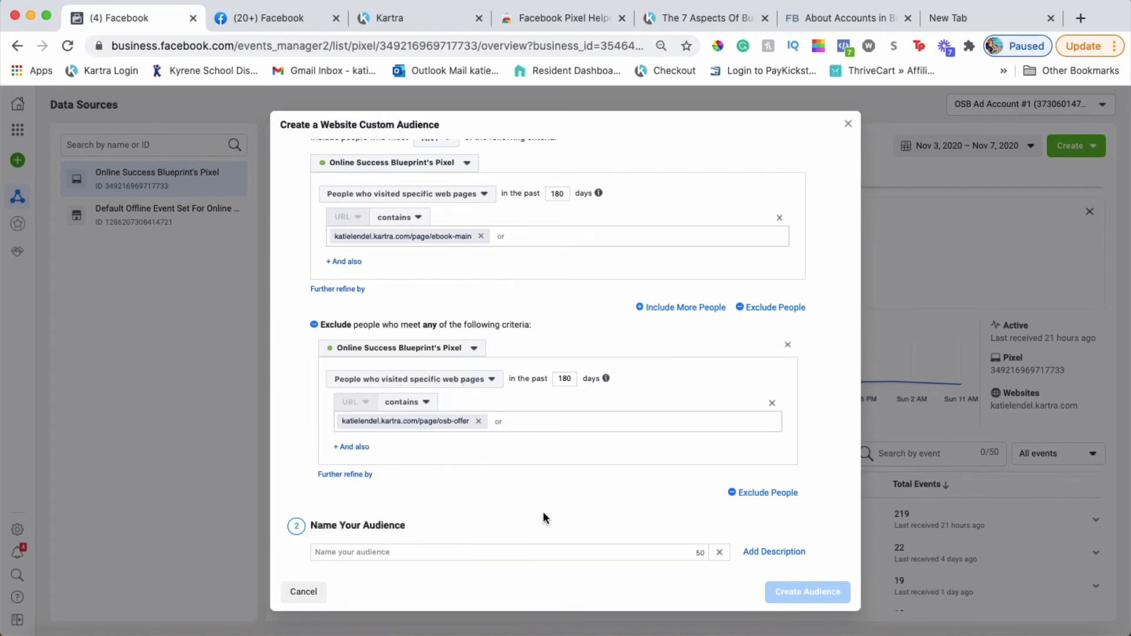
pyautogui.click(426, 551)
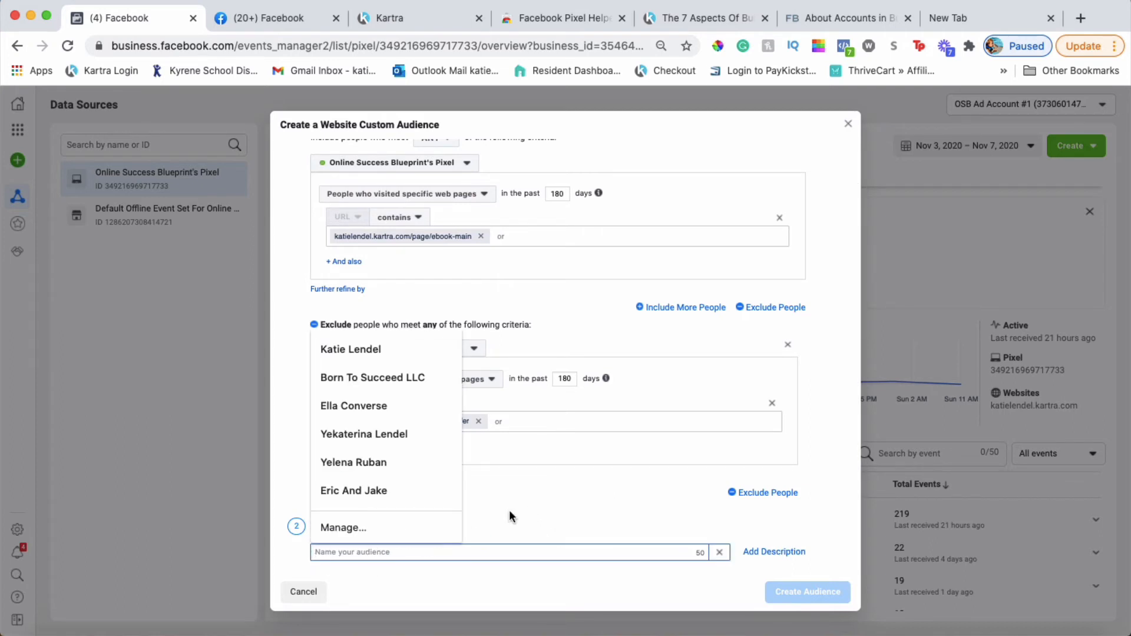
pyautogui.write('Landing P')
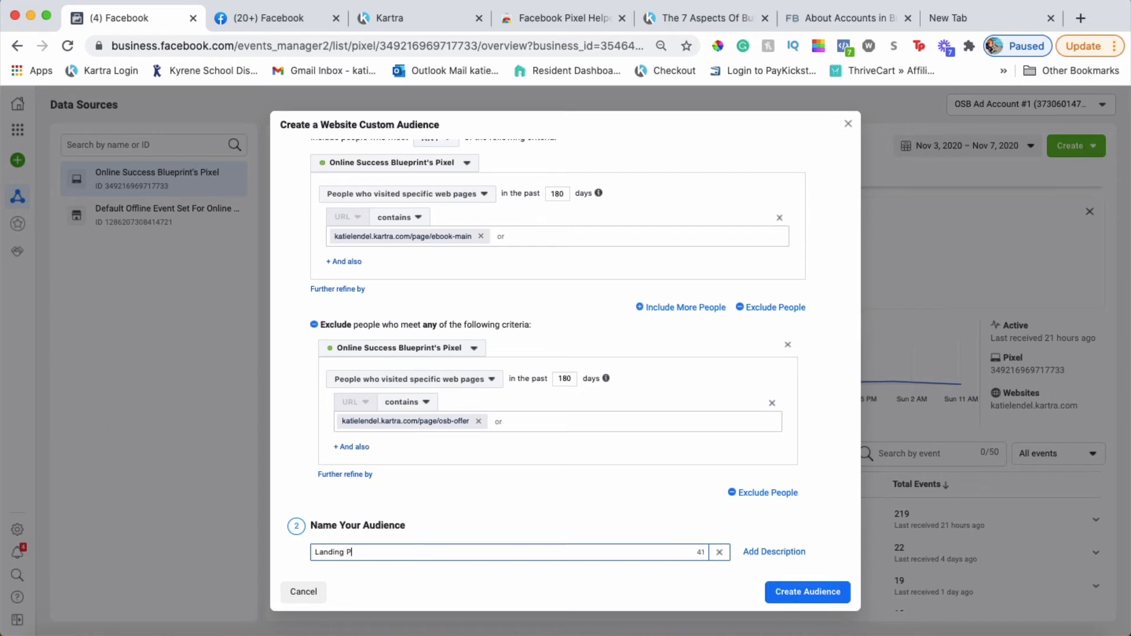
pyautogui.write('age Visitors')
pyautogui.click(312, 552)
pyautogui.write('Ebook')
# Add the description "Haven't Optin" to the audience and create it, finishing the custom audience dialog.
pyautogui.click(754, 552)
pyautogui.click(454, 548)
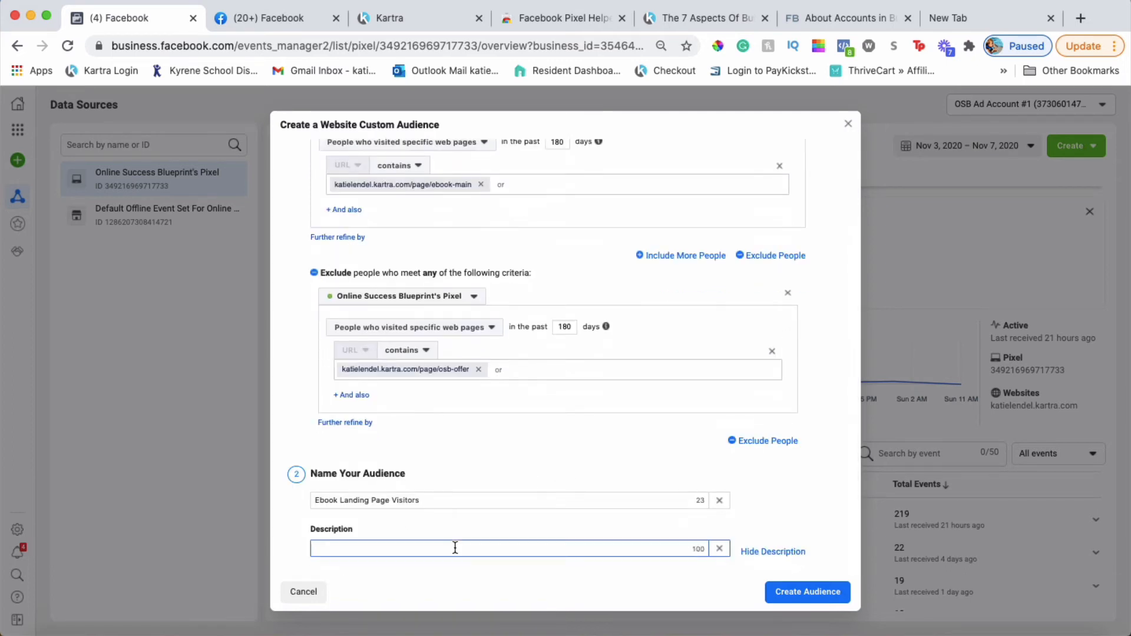
pyautogui.write("Haven't Optin")
pyautogui.click(640, 570)
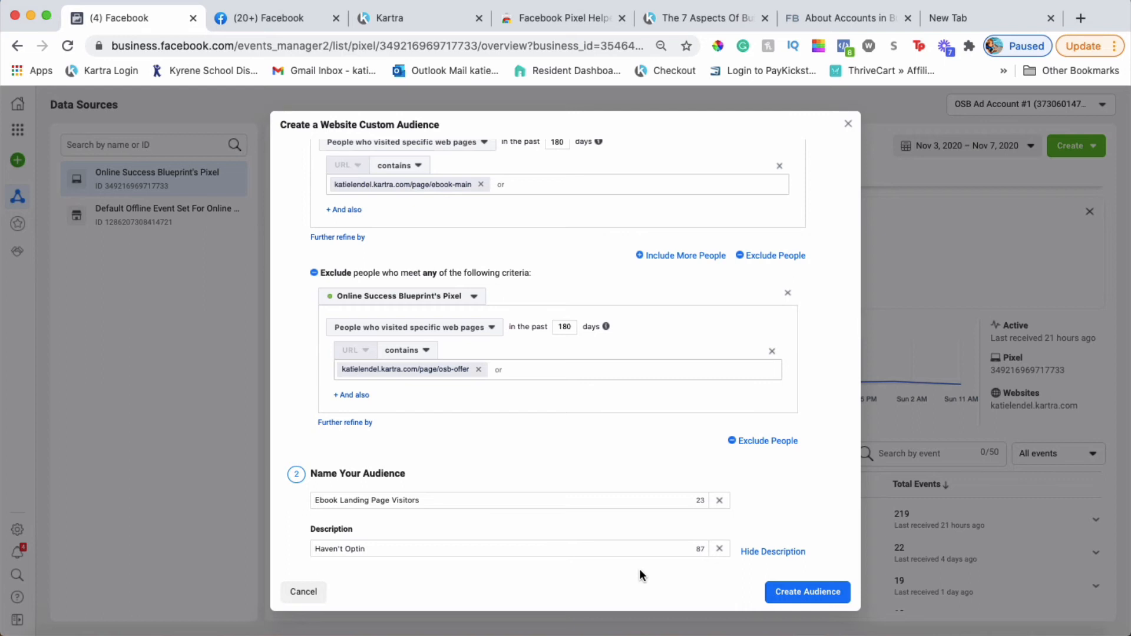
pyautogui.click(828, 597)
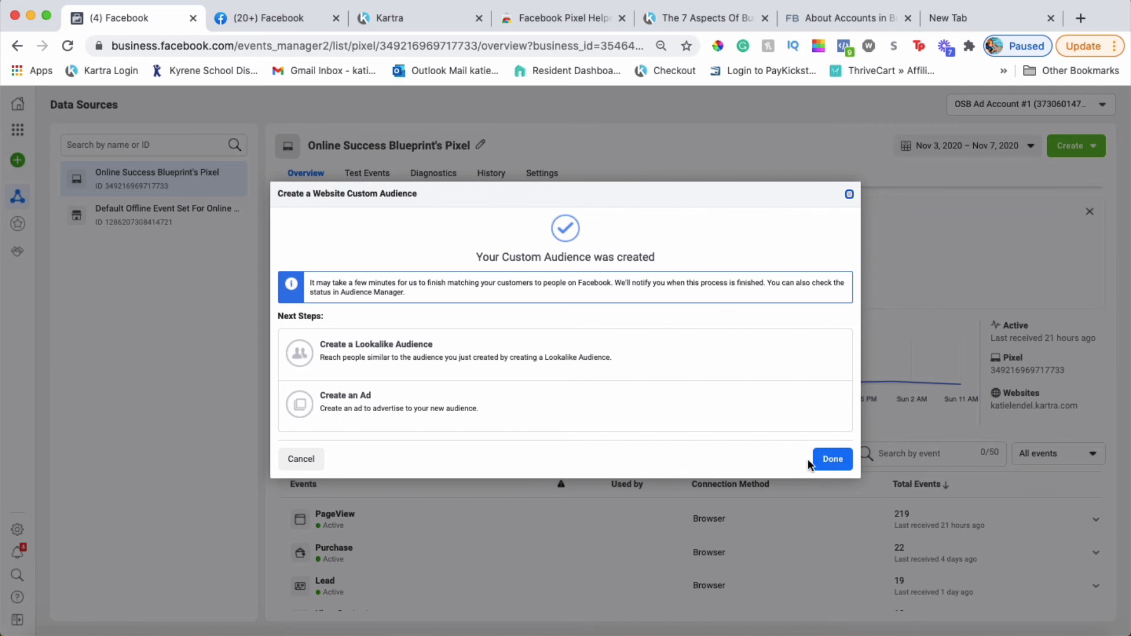
pyautogui.click(840, 465)
# Open the ad account's Audiences list from the business tools.
pyautogui.scroll(-2, 692, 391)
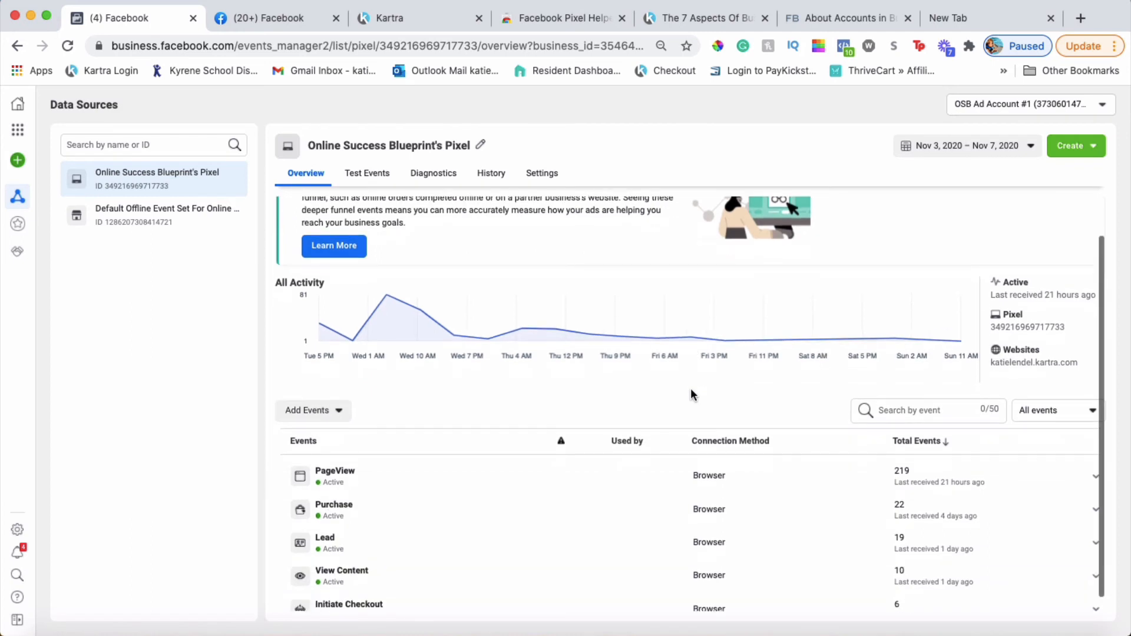
pyautogui.scroll(2, 693, 391)
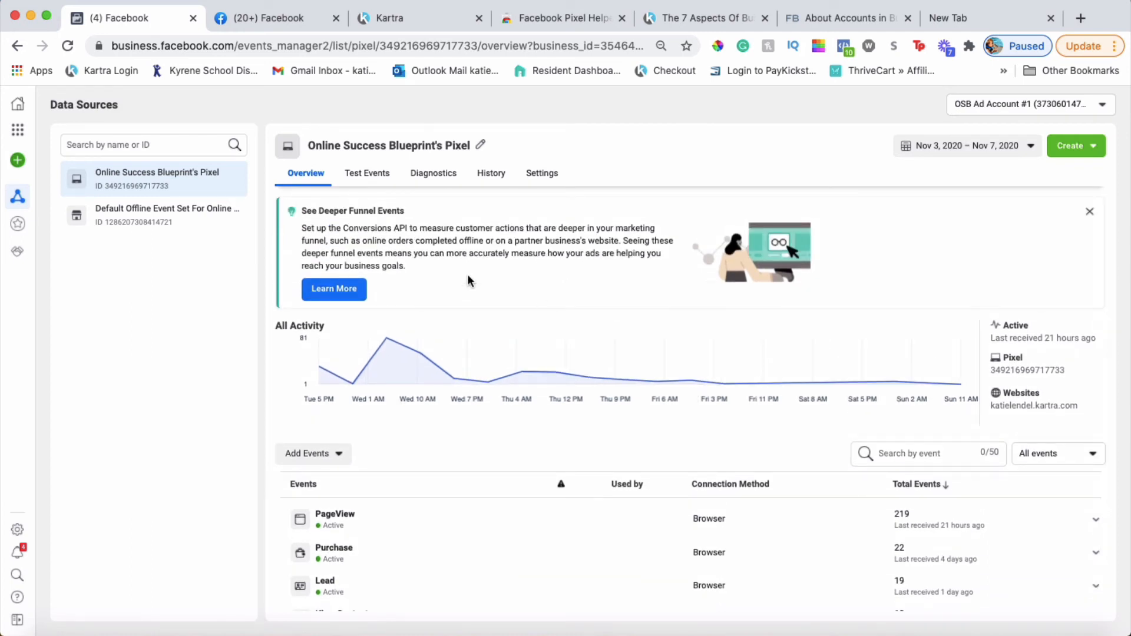
pyautogui.click(22, 135)
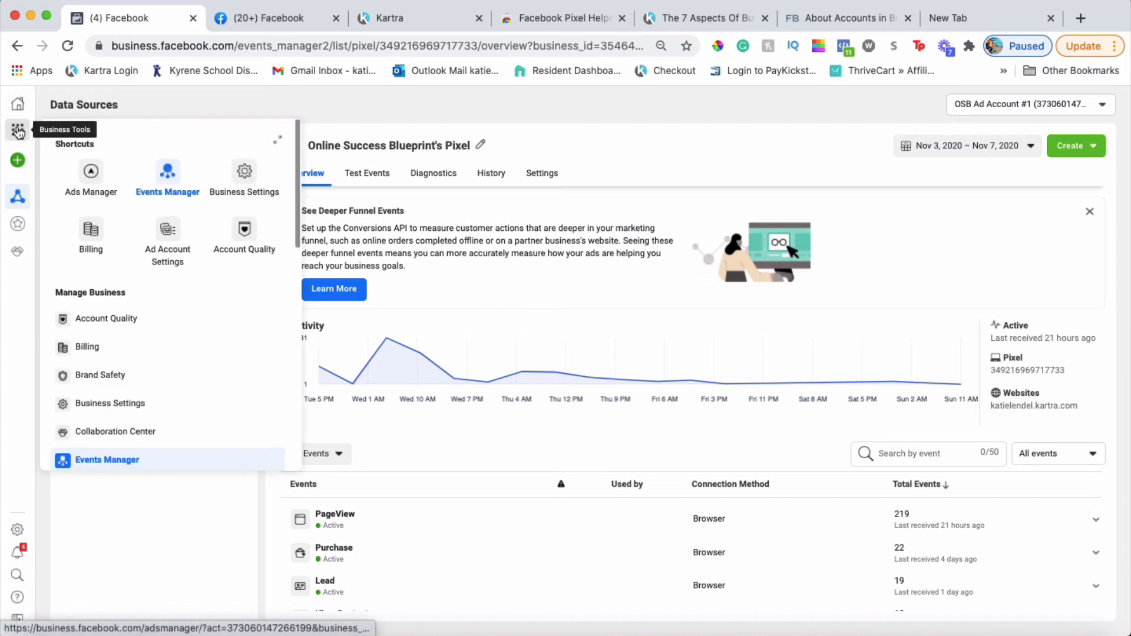
pyautogui.scroll(-5, 94, 406)
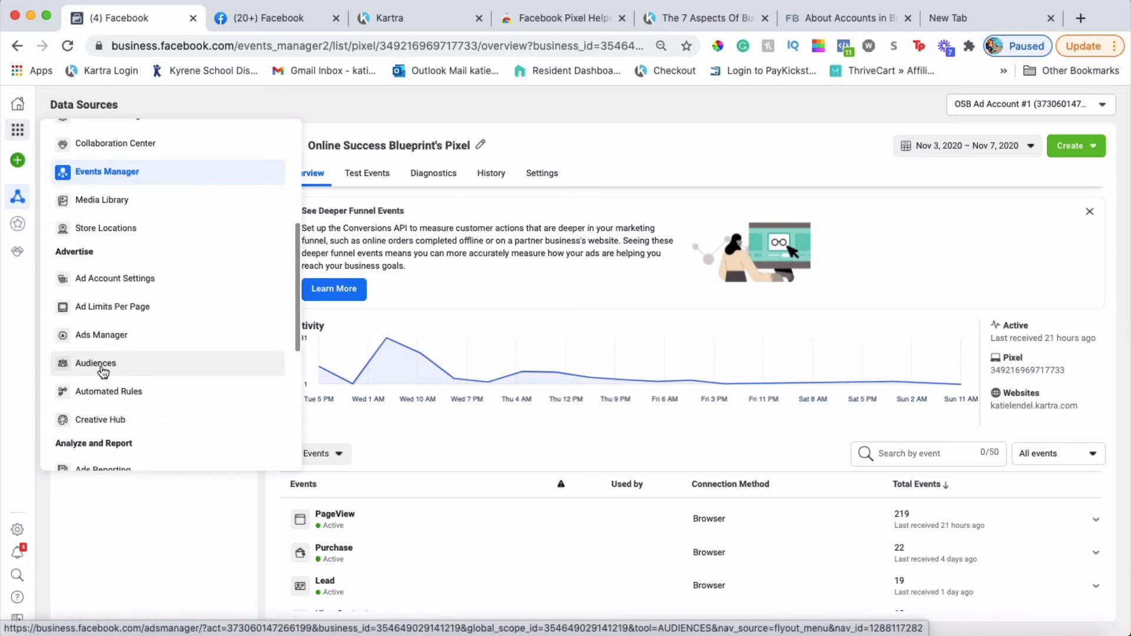
pyautogui.click(112, 365)
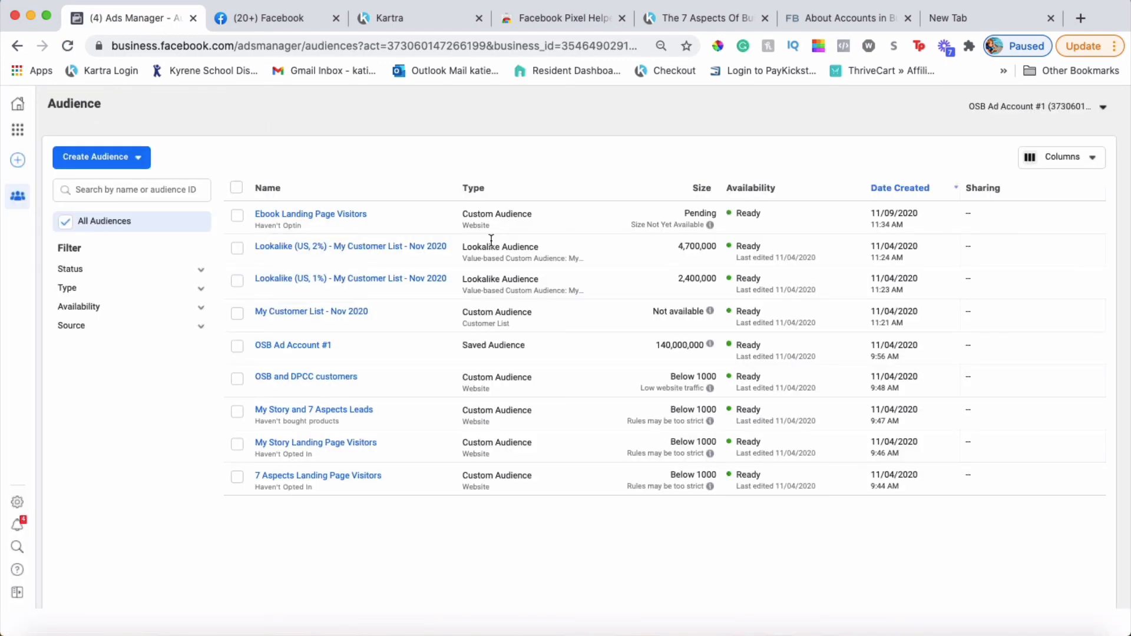
# Review the Ebook Landing Page Visitors audience's summary, rules and available actions, and close its details.
pyautogui.moveTo(328, 213)
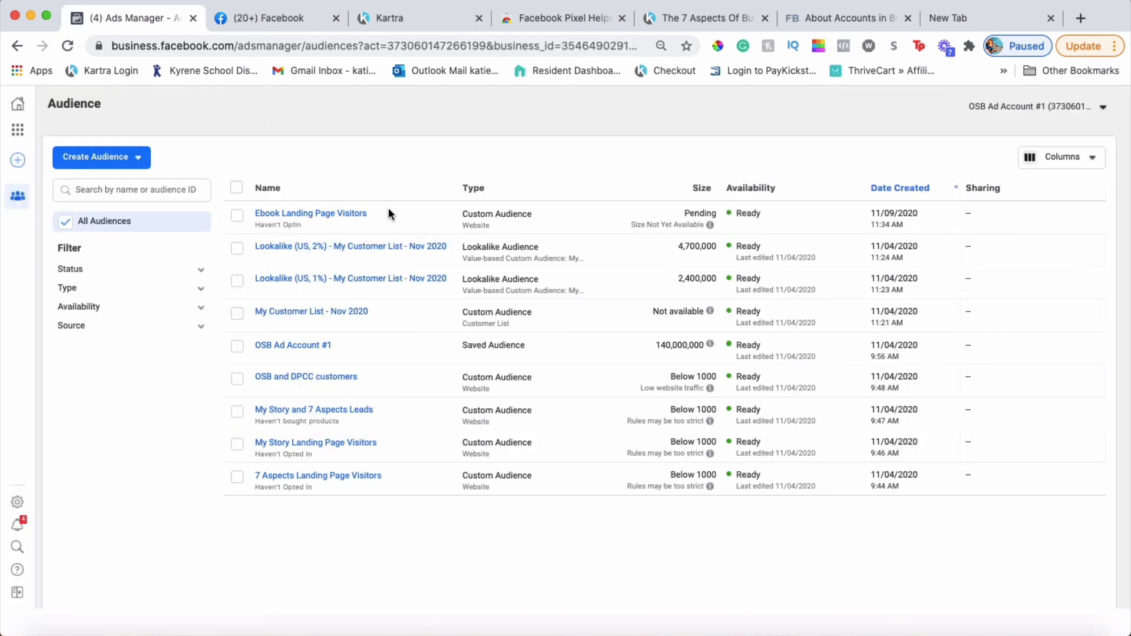
pyautogui.click(305, 215)
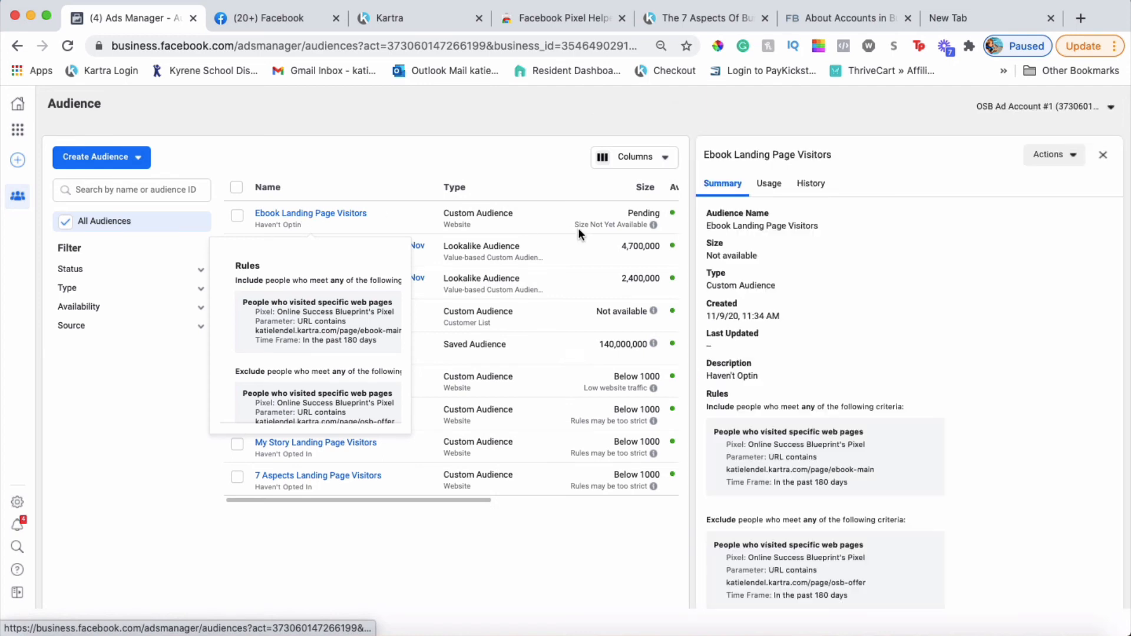
pyautogui.click(1049, 165)
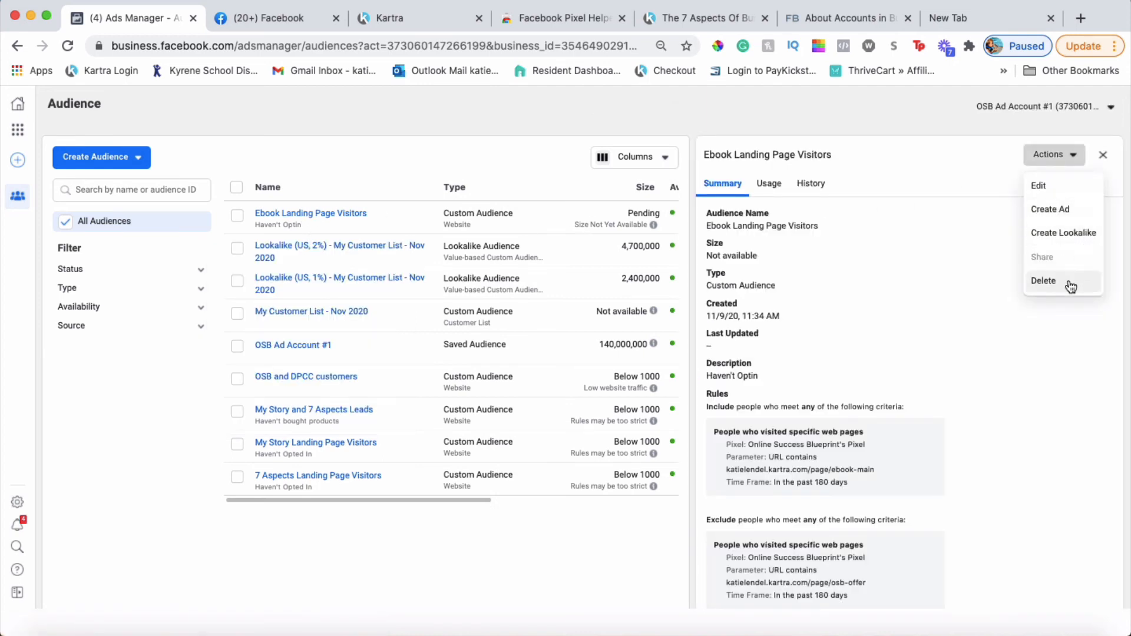
pyautogui.click(1102, 155)
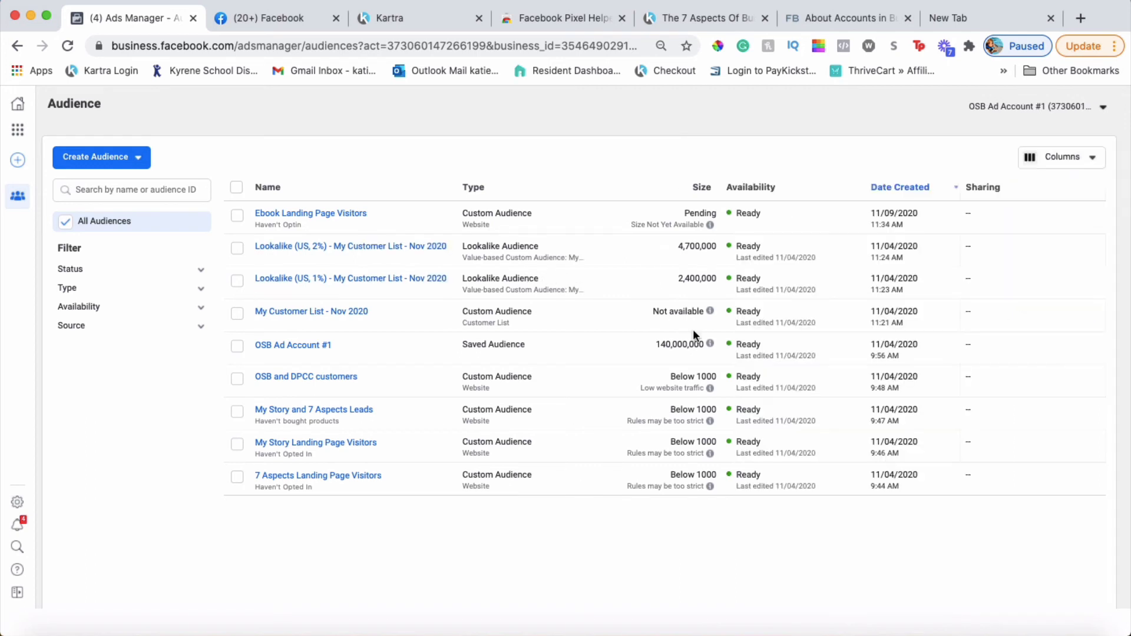